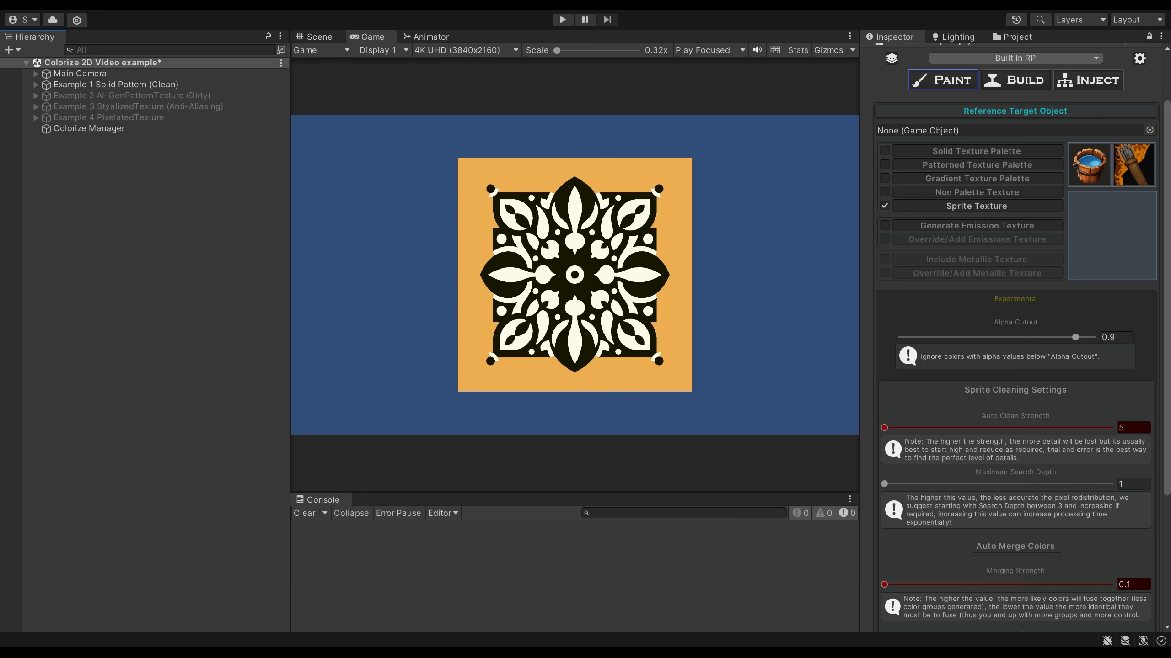
Step: Deactivate the Example 1 Solid Pattern (Clean) object and activate the Example 2 AI-generated pattern texture object
left_click(128, 86)
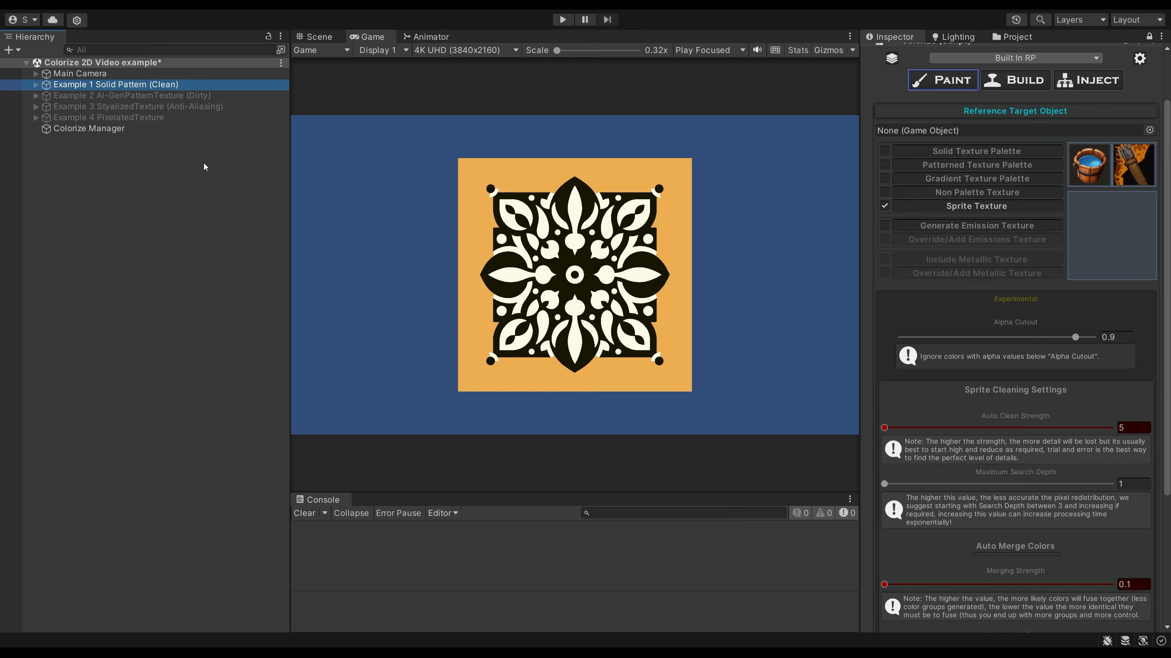
key("alt+shift+a")
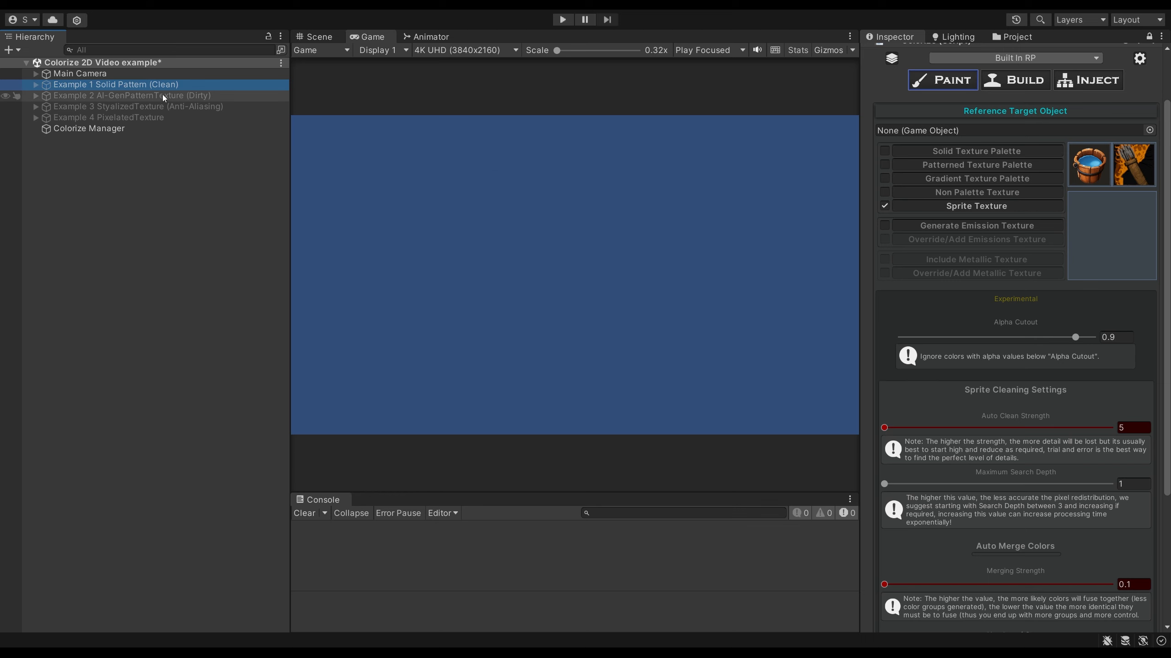
left_click(162, 95)
key("alt+shift+a")
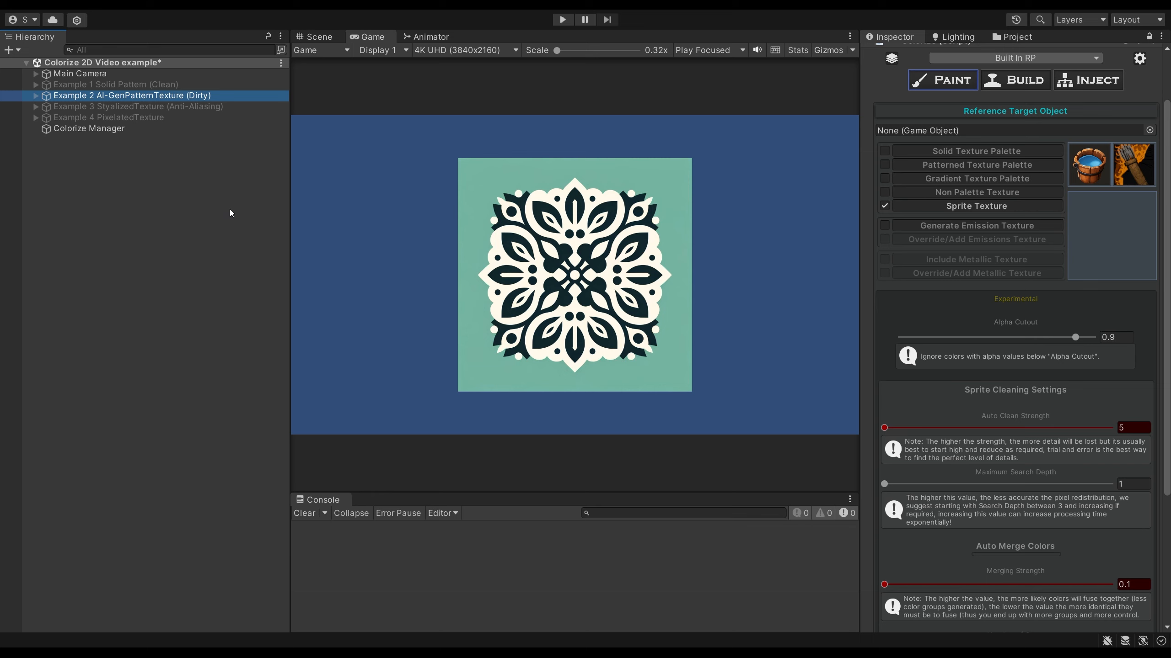
Step: Swap the active Example 2 object for Example 3 (Anti-Aliasing), and that one for Example 4 PixelatedTexture
key("alt+shift+a")
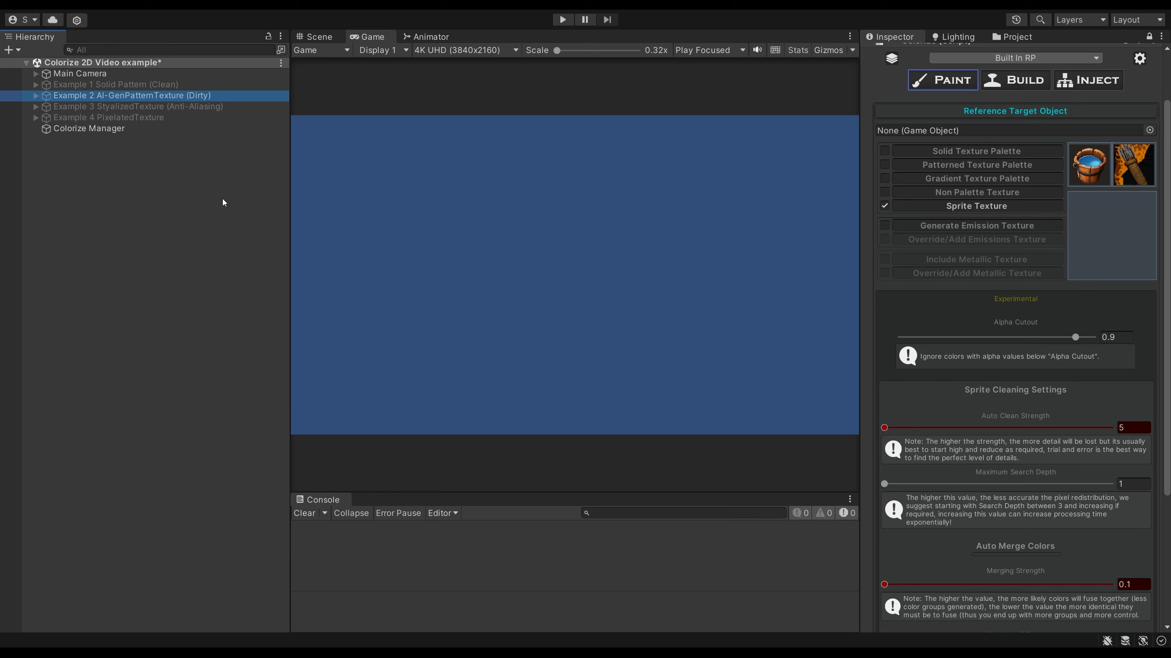
left_click(155, 106)
key("alt+shift+a")
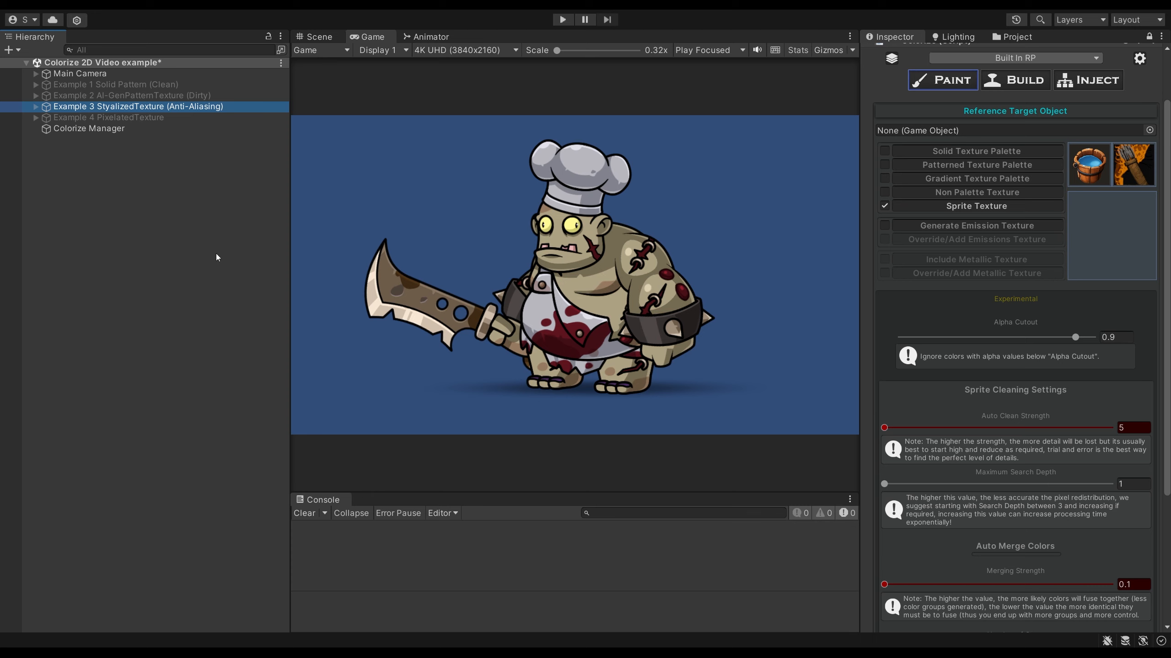
left_click(137, 118)
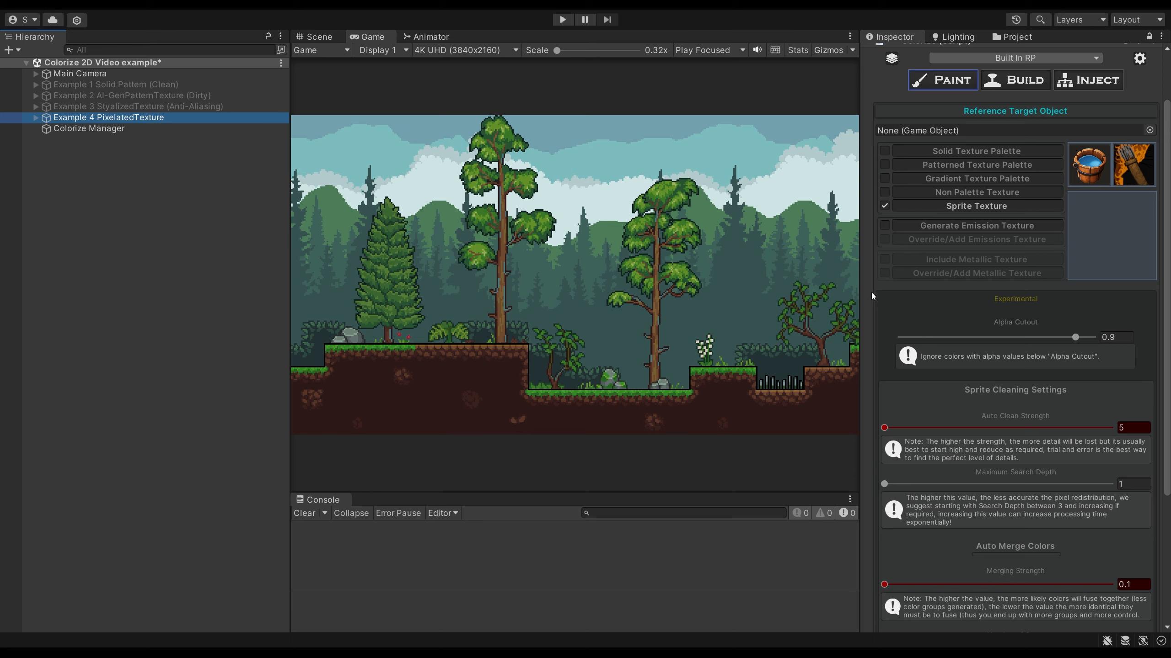
scroll(870, 293, "down", 5)
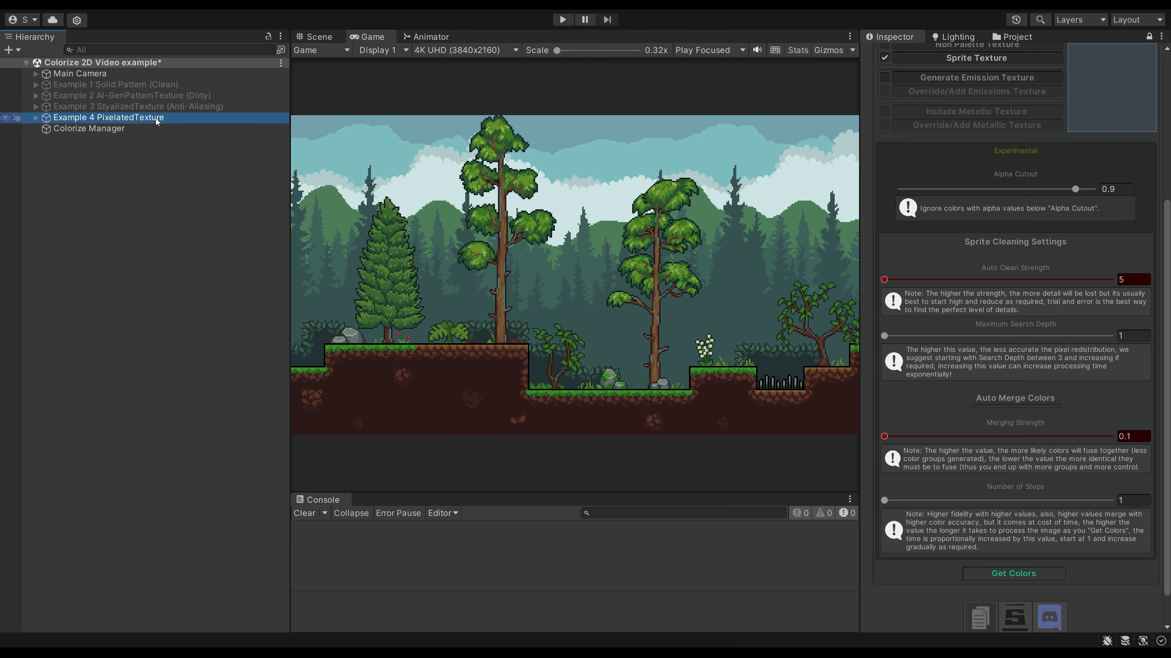
Step: Deactivate the Example 4 PixelatedTexture object and reactivate Example 1 Solid Pattern (Clean)
key("alt+shift+a")
left_click(141, 86)
key("alt+shift+a")
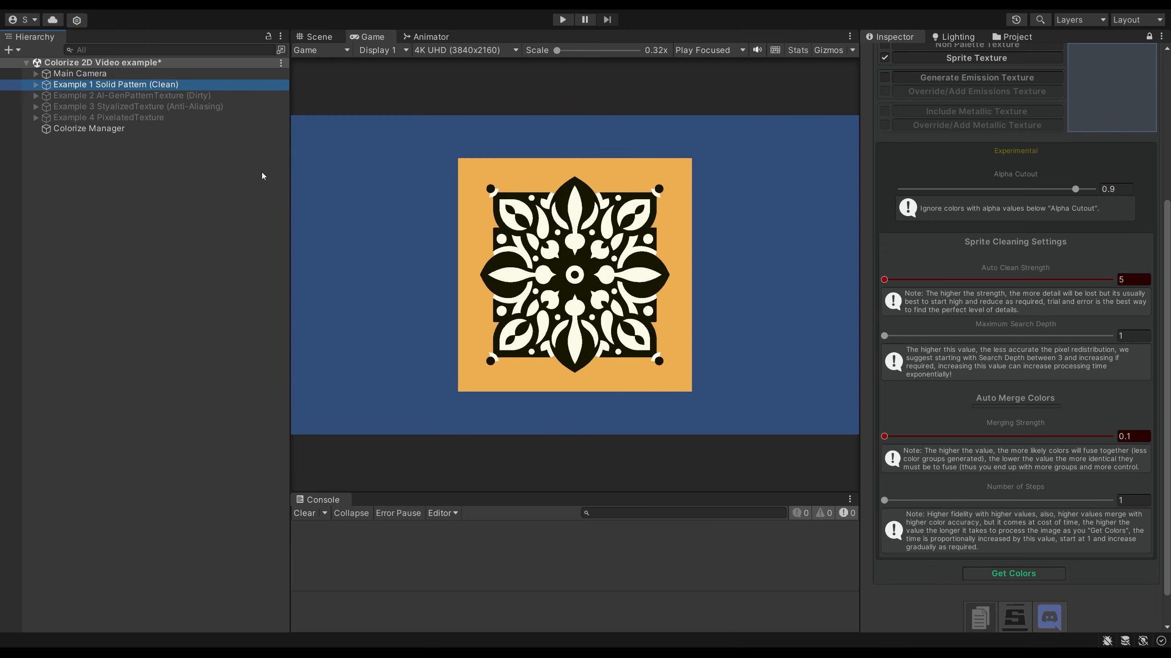
Step: Assign the Clean Pattern Sprite under Example 1 as the Colorize Manager's reference target object
left_click(867, 205)
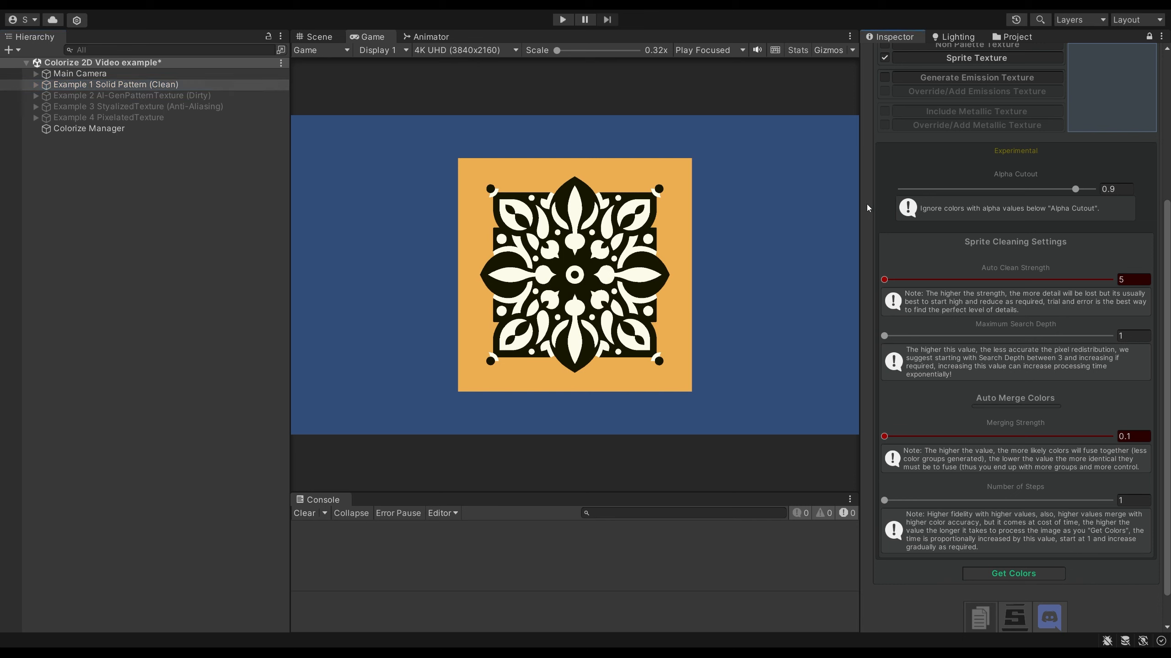
scroll(915, 283, "up", 5)
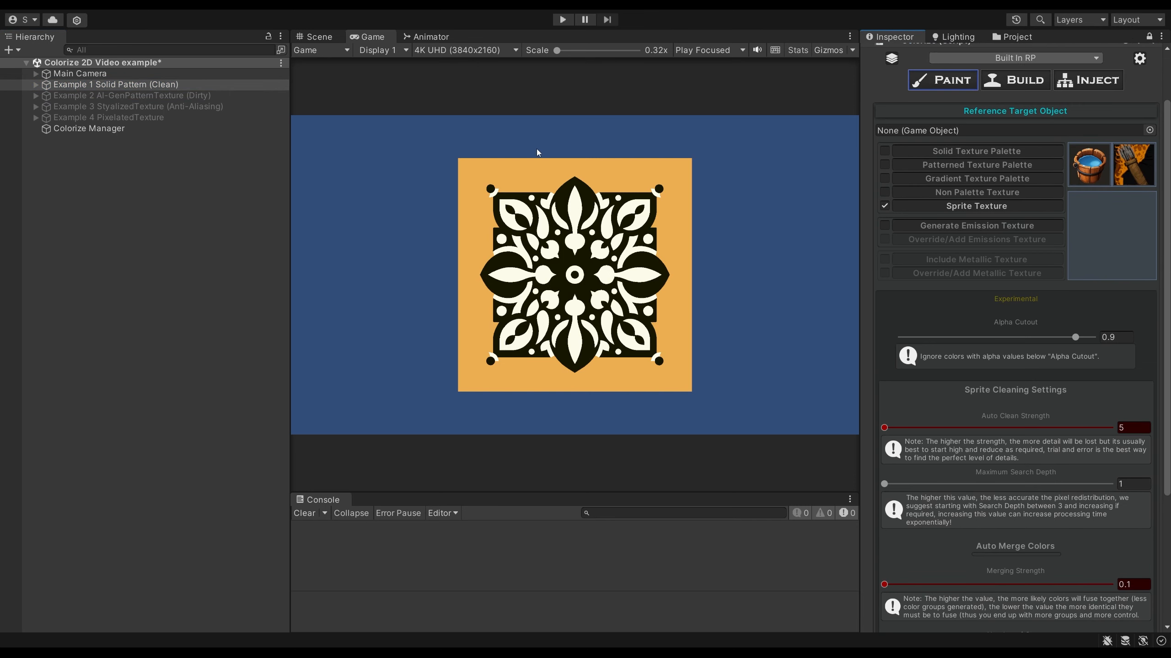
left_click(36, 85)
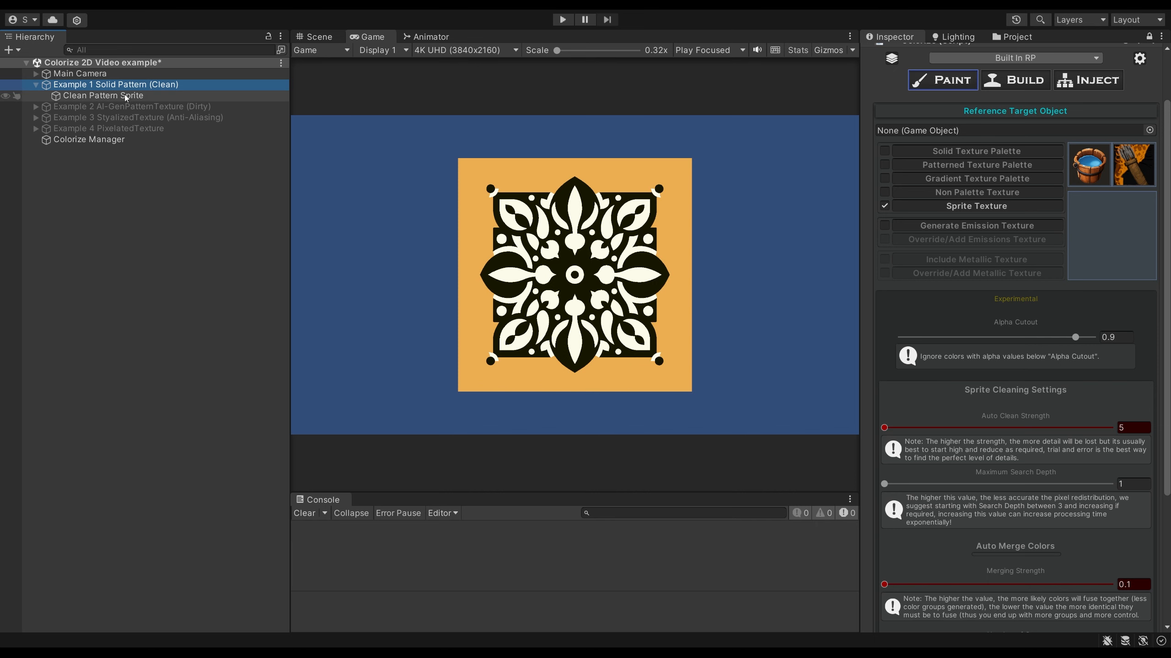
left_click_drag(126, 97, 991, 131)
scroll(1019, 275, "down", 3)
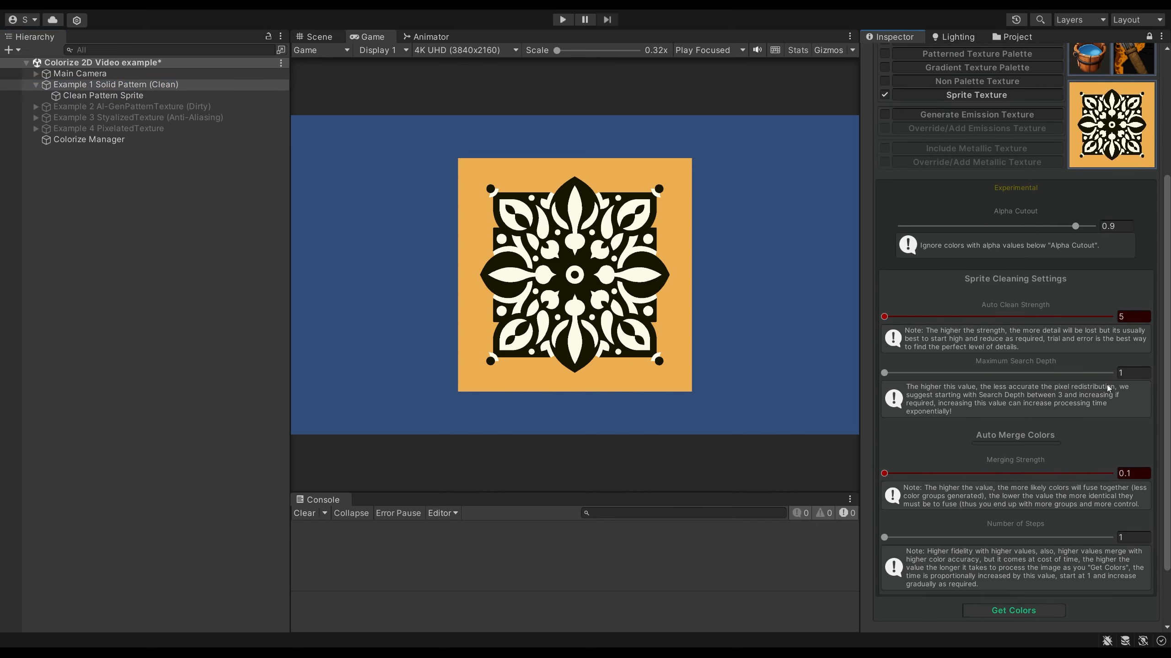
Step: Disable warnings and help boxes in the Colorize settings and return to the painting view
scroll(1101, 401, "up", 5)
left_click(1139, 128)
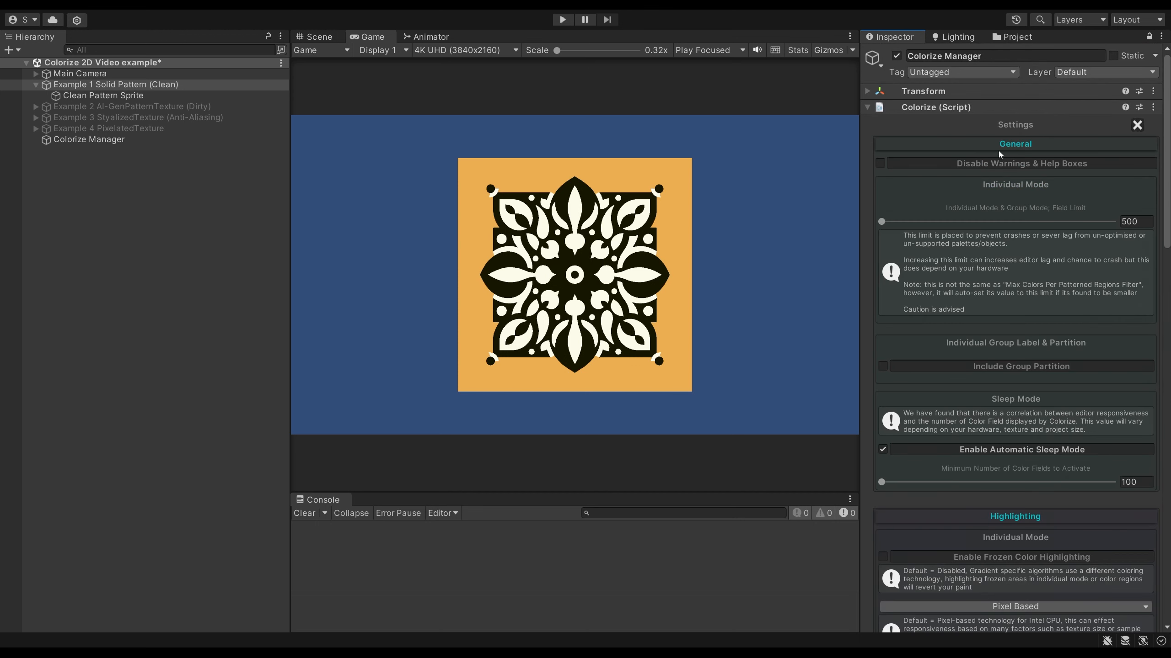
left_click(953, 162)
left_click(1136, 125)
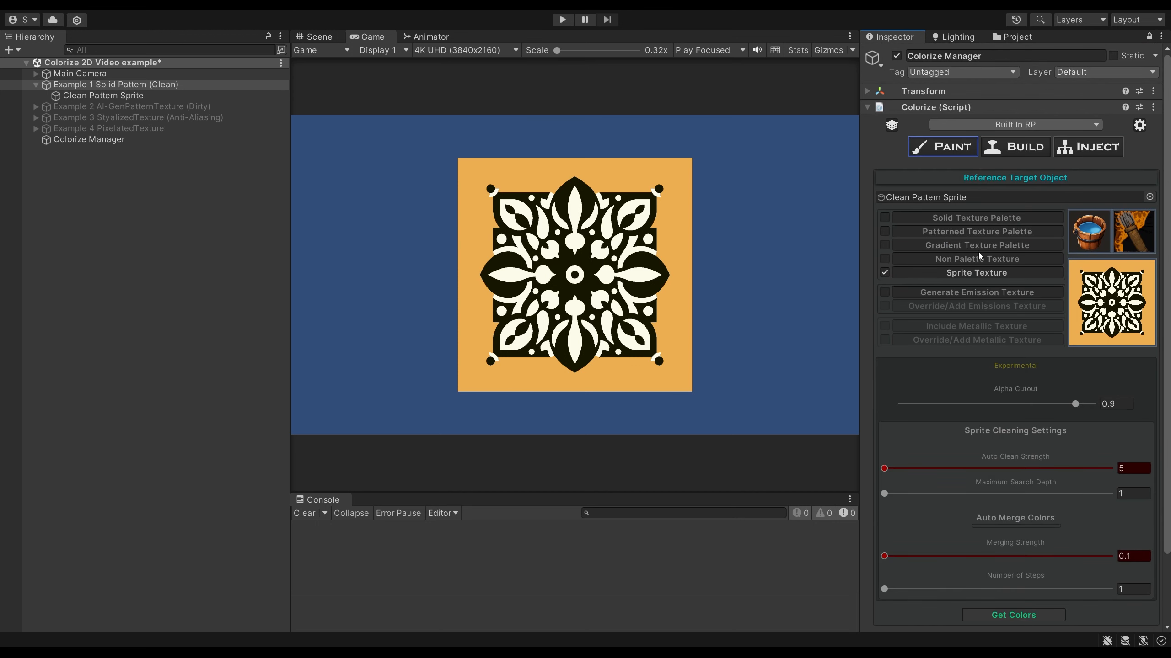
Step: Get the sprite's colors with Auto Clean Strength 5, Maximum Search Depth 1, Merging Strength 0.1 and Number of Steps 1
scroll(979, 253, "down", 3)
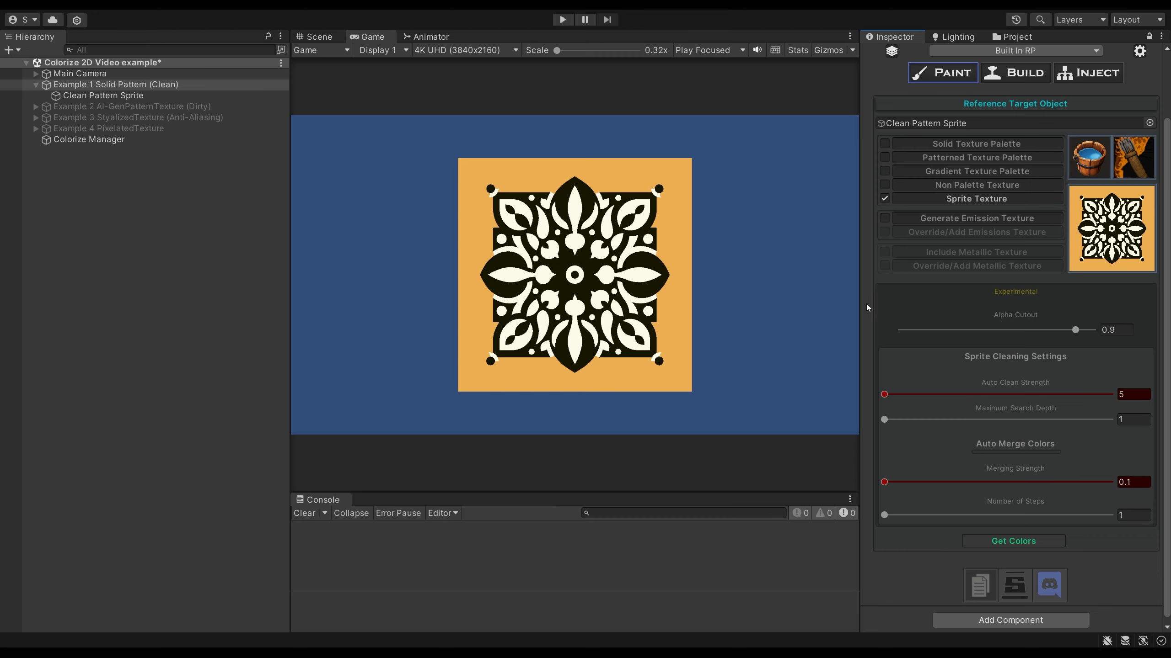
left_click_drag(1076, 331, 1111, 329)
type("9")
mouse_move(893, 395)
left_mouse_down()
mouse_move(951, 395)
mouse_move(880, 395)
left_mouse_up()
left_click_drag(884, 418, 911, 417)
scroll(873, 379, "down", 1)
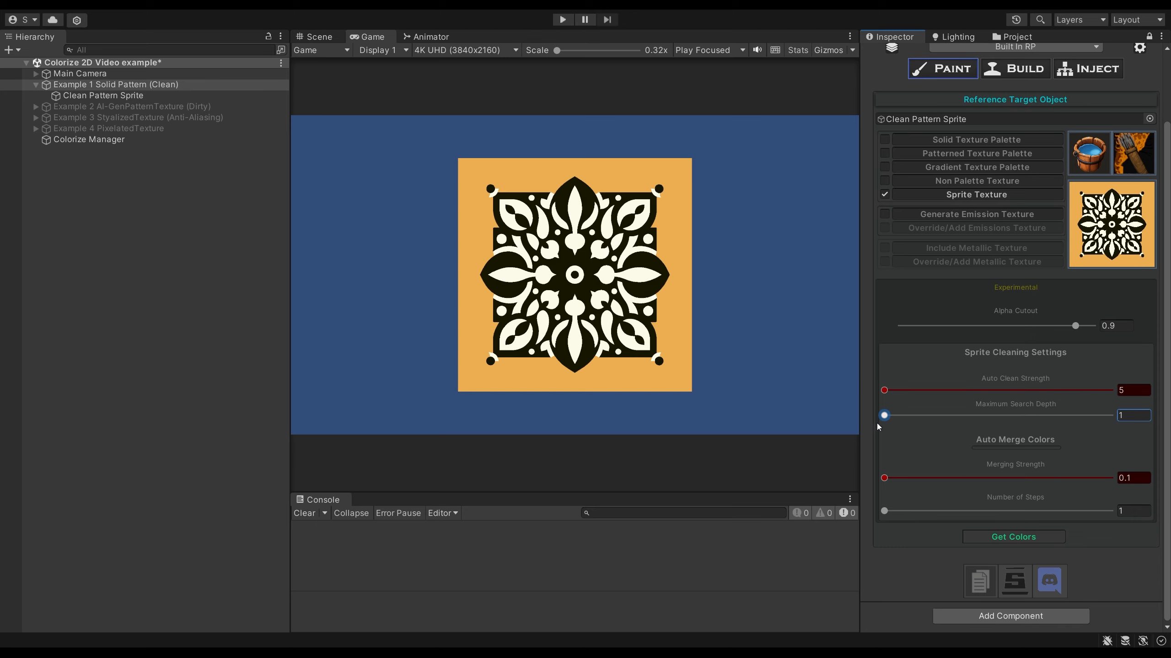
left_click_drag(886, 478, 878, 510)
left_click(998, 538)
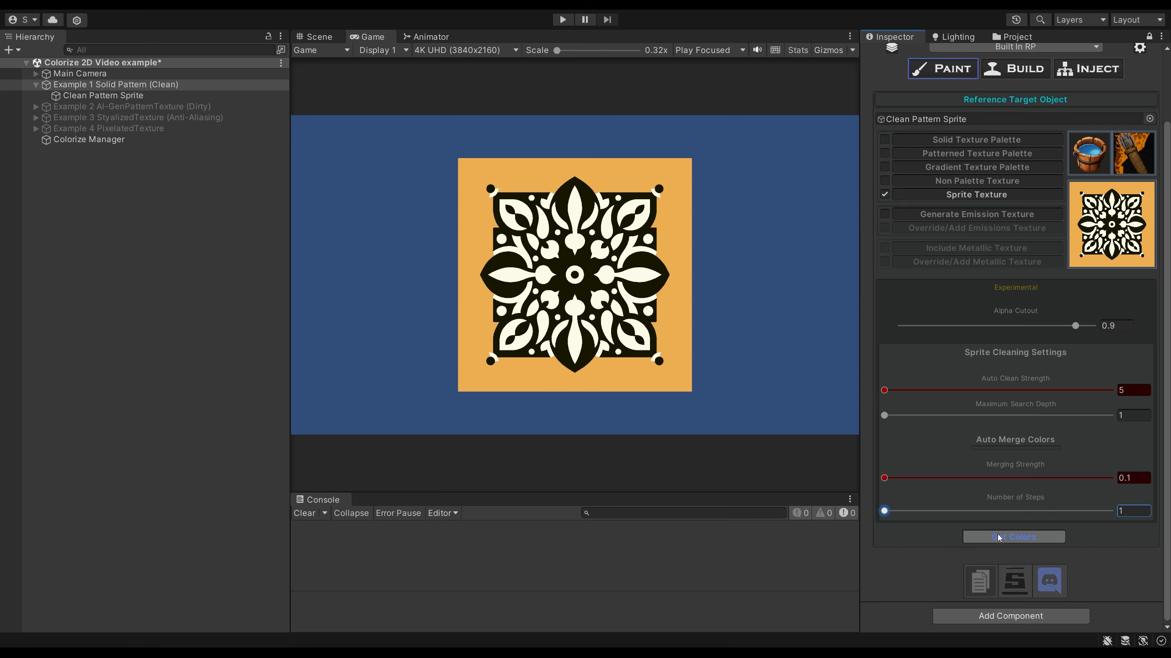
Step: Change the white color of the Colorize palette to green
scroll(991, 531, "down", 3)
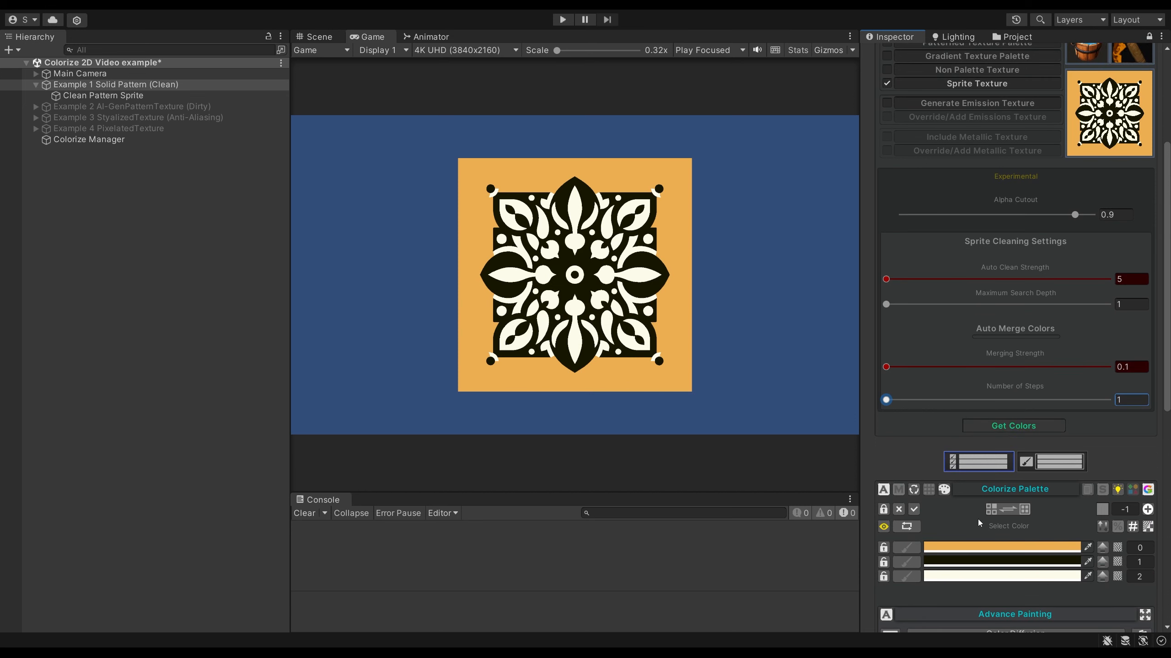
left_click(959, 580)
left_click(1062, 418)
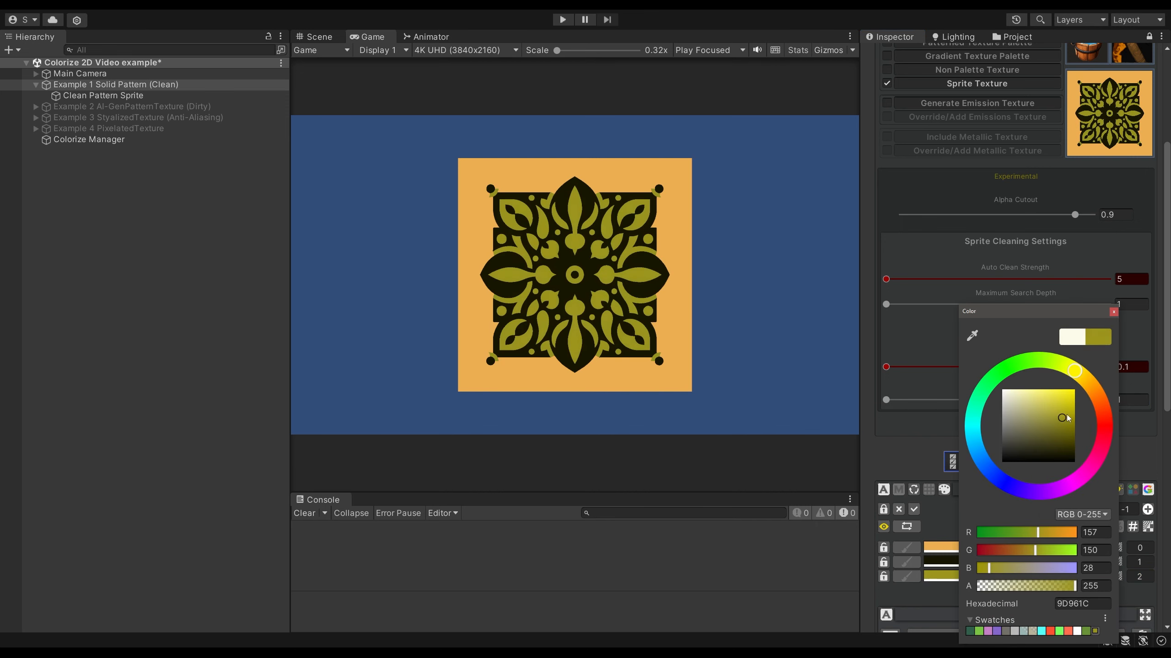
left_click(1012, 367)
left_click(1113, 312)
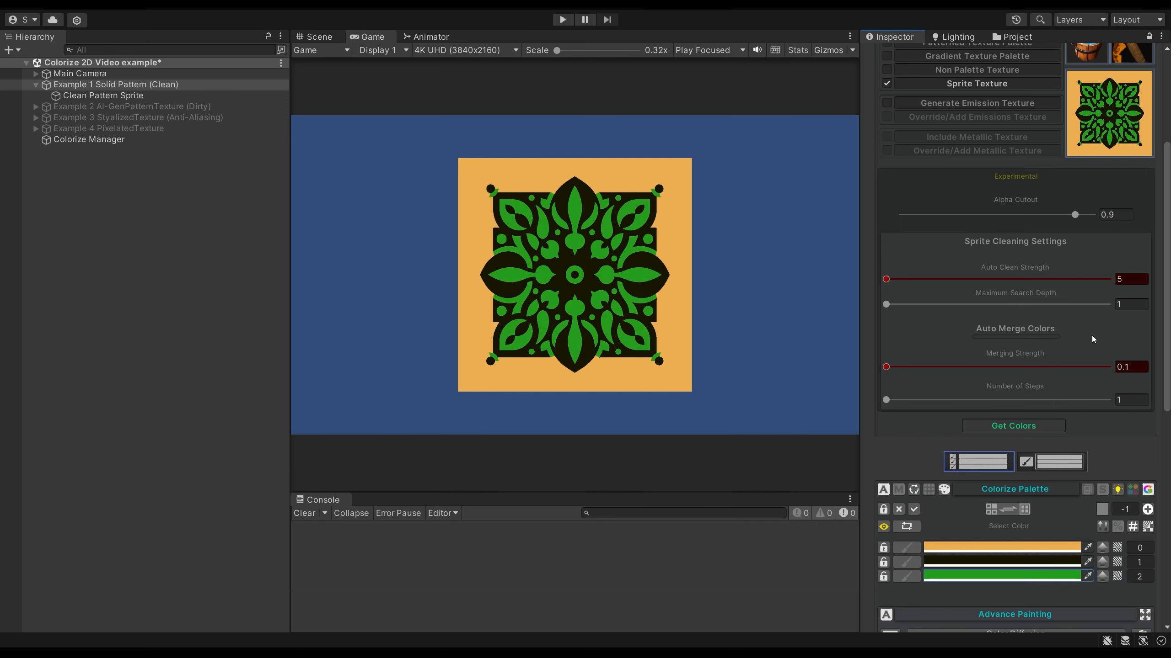
Step: Change the near-black color of the Colorize palette to turquoise 00EAD2
left_click(957, 561)
left_click(972, 419)
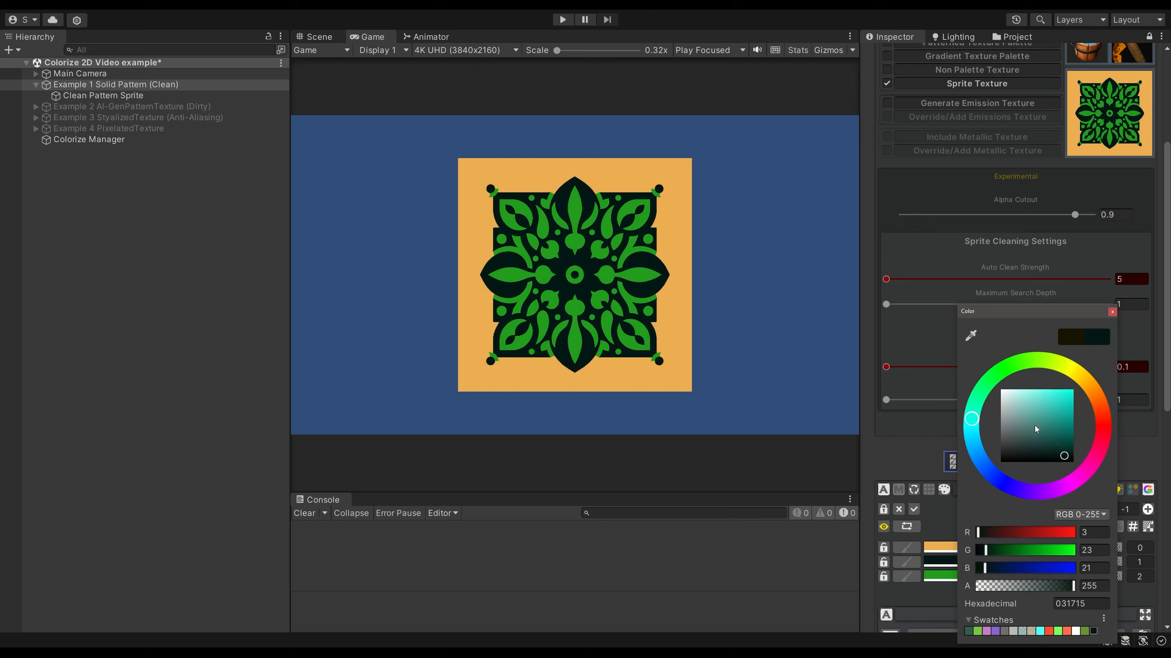
left_click(1073, 405)
mouse_move(1073, 405)
left_mouse_down()
mouse_move(1080, 424)
mouse_move(1119, 396)
left_mouse_up()
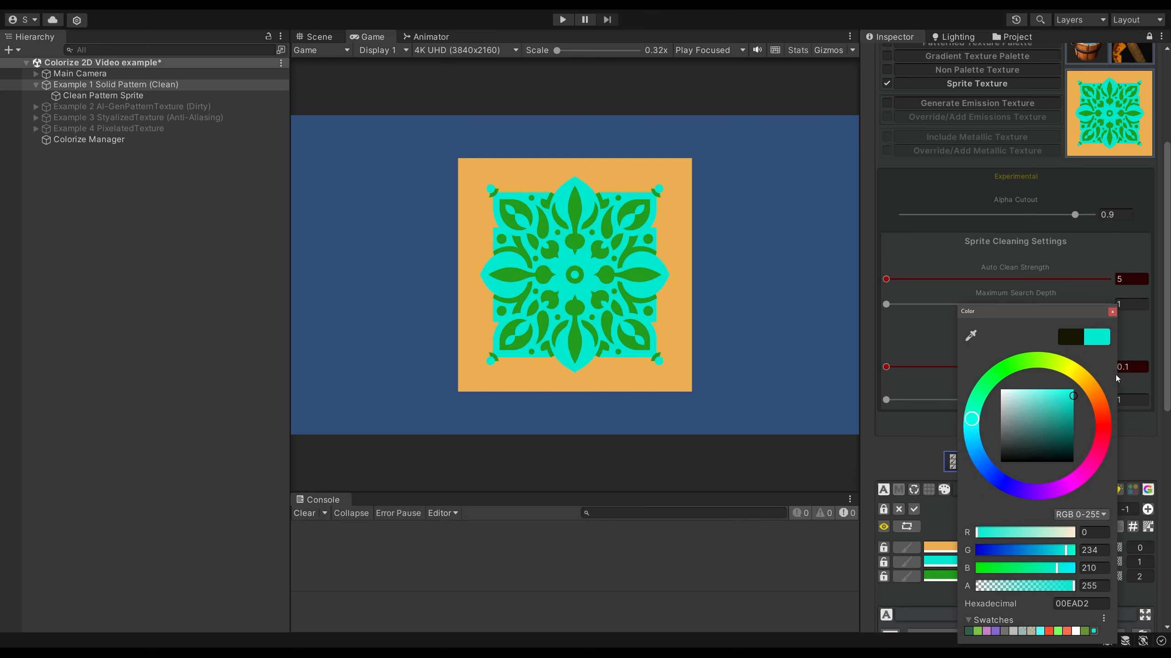
left_click(1112, 313)
Step: Change the orange background color of the Colorize palette to black 000000
left_click(940, 548)
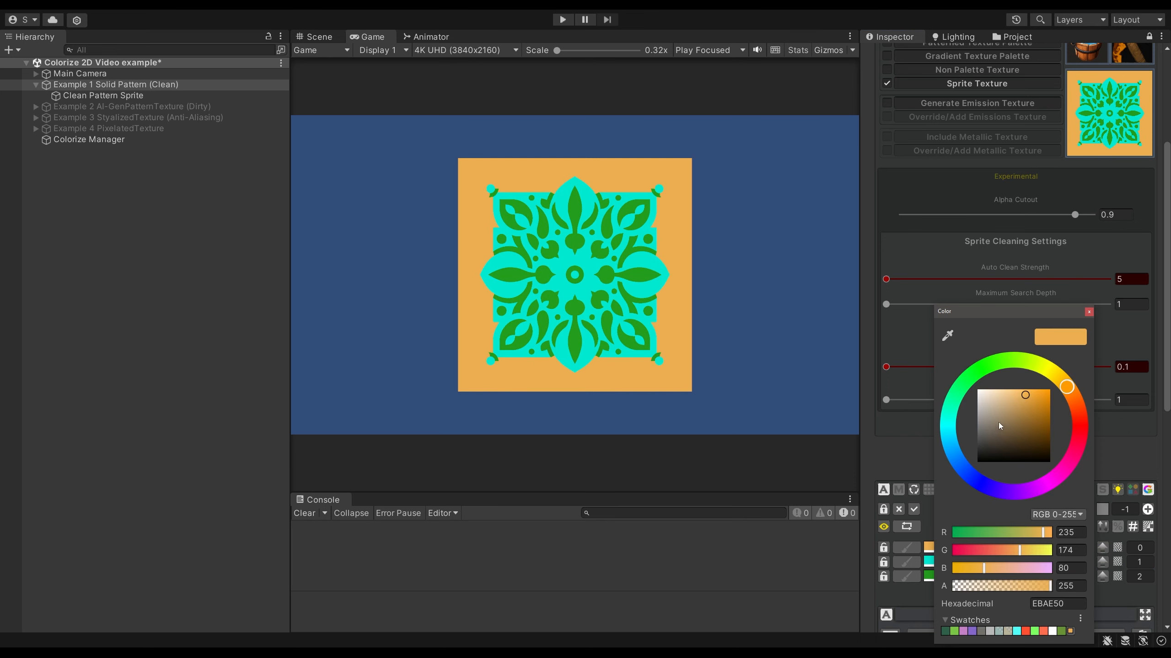
left_click_drag(1005, 443, 973, 461)
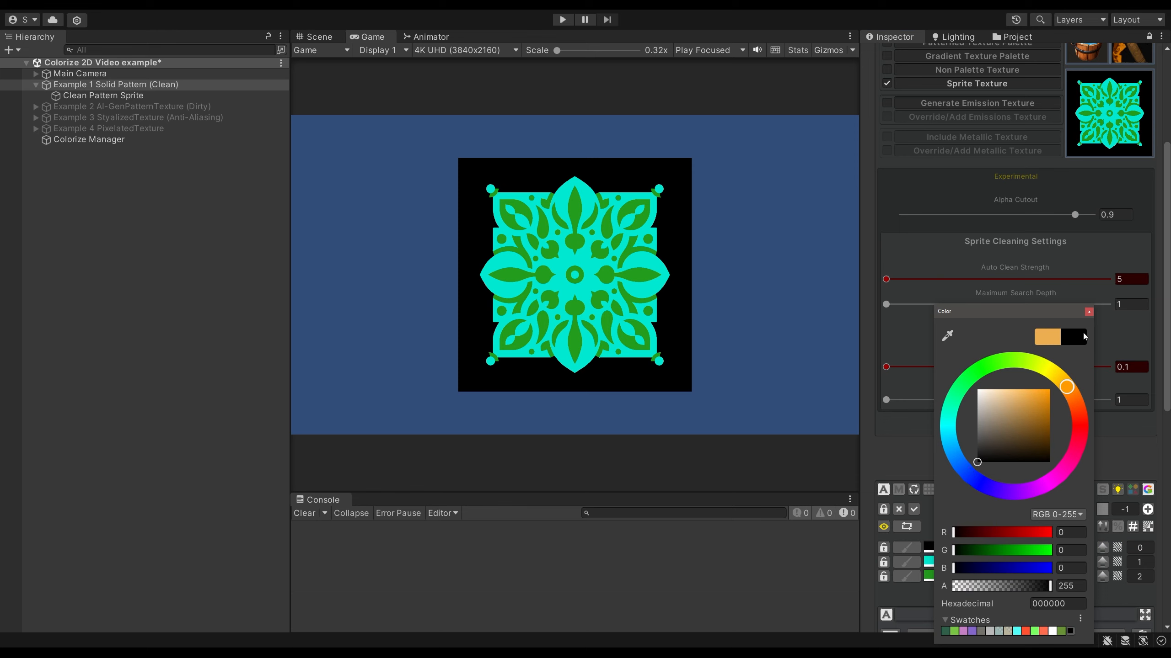
left_click(1089, 312)
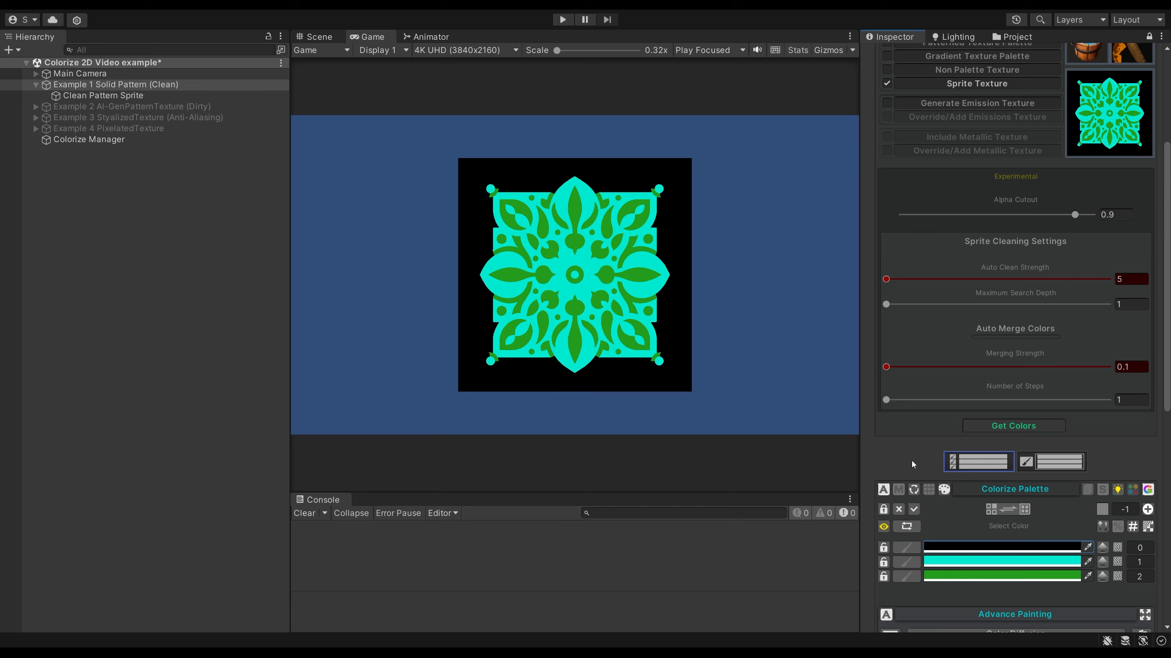
Step: Enable all palette colors for group painting and set the Advance Painting mode to Random Between Shades_2C
scroll(915, 461, "down", 3)
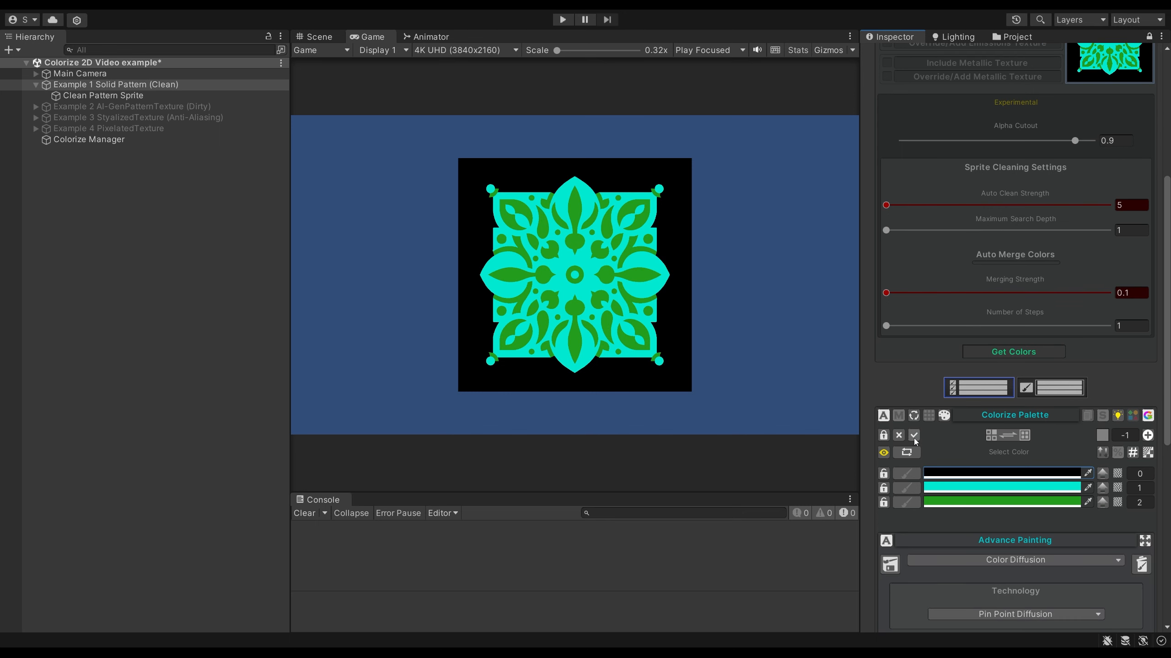
left_click(956, 559)
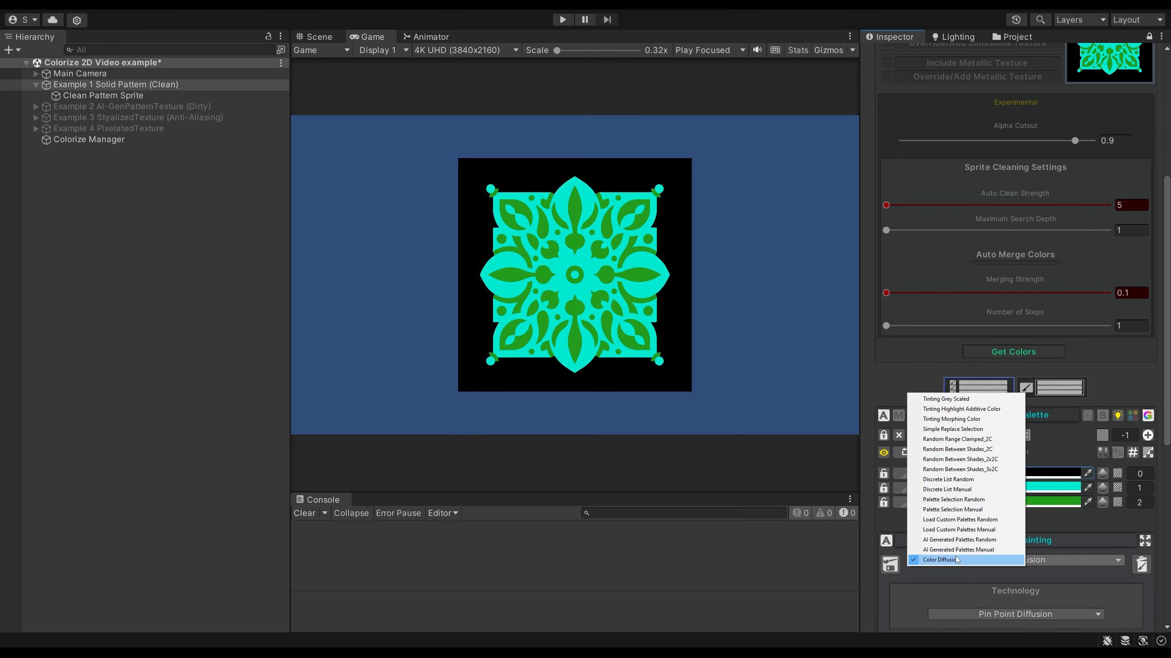
left_click(956, 449)
scroll(916, 433, "down", 1)
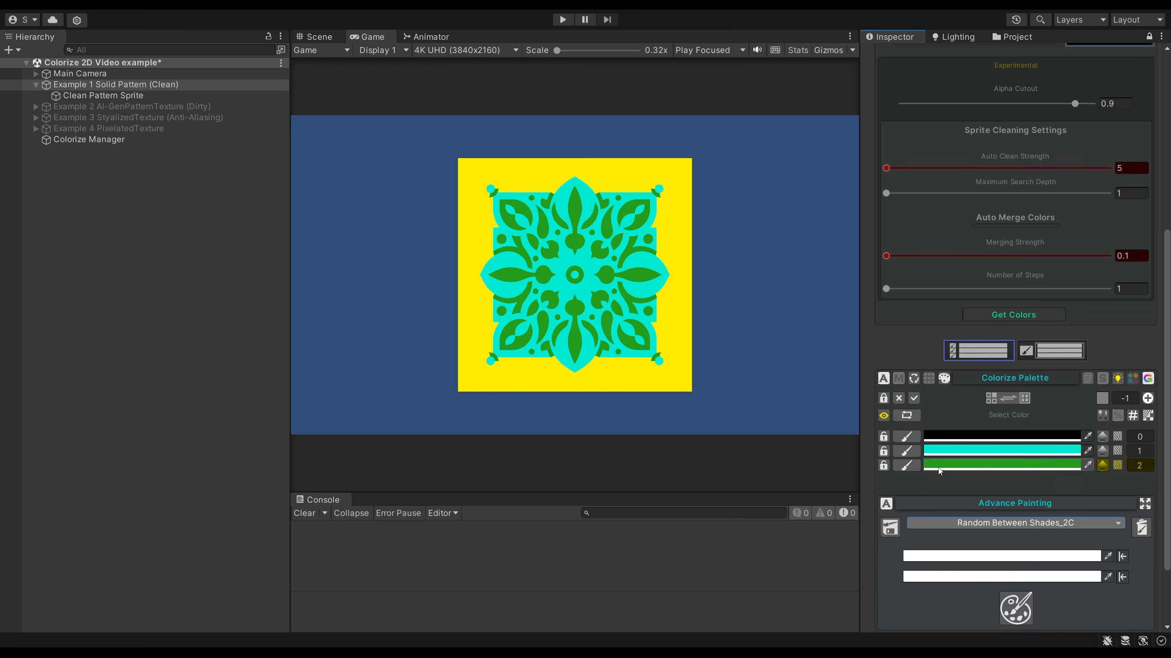
Step: Set the first Advance Painting shade color to red FF0000
left_click(947, 556)
left_click_drag(1022, 402, 1071, 378)
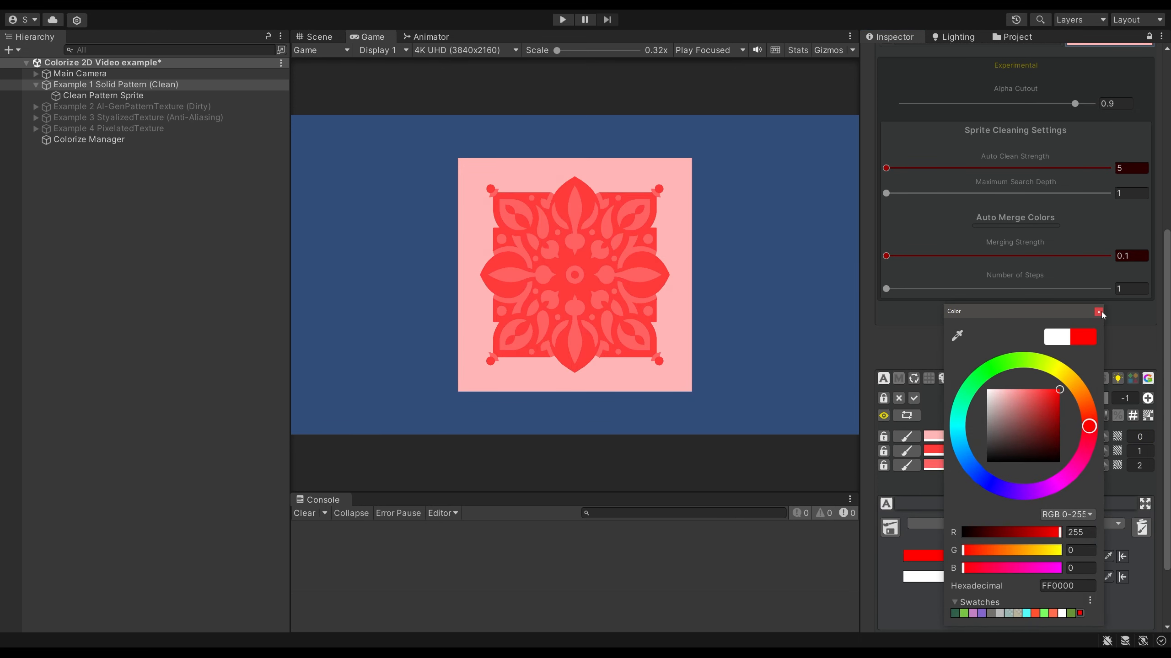
left_click(1099, 312)
Step: Set the second Advance Painting shade color to bright green
left_click(979, 575)
left_click(1064, 437)
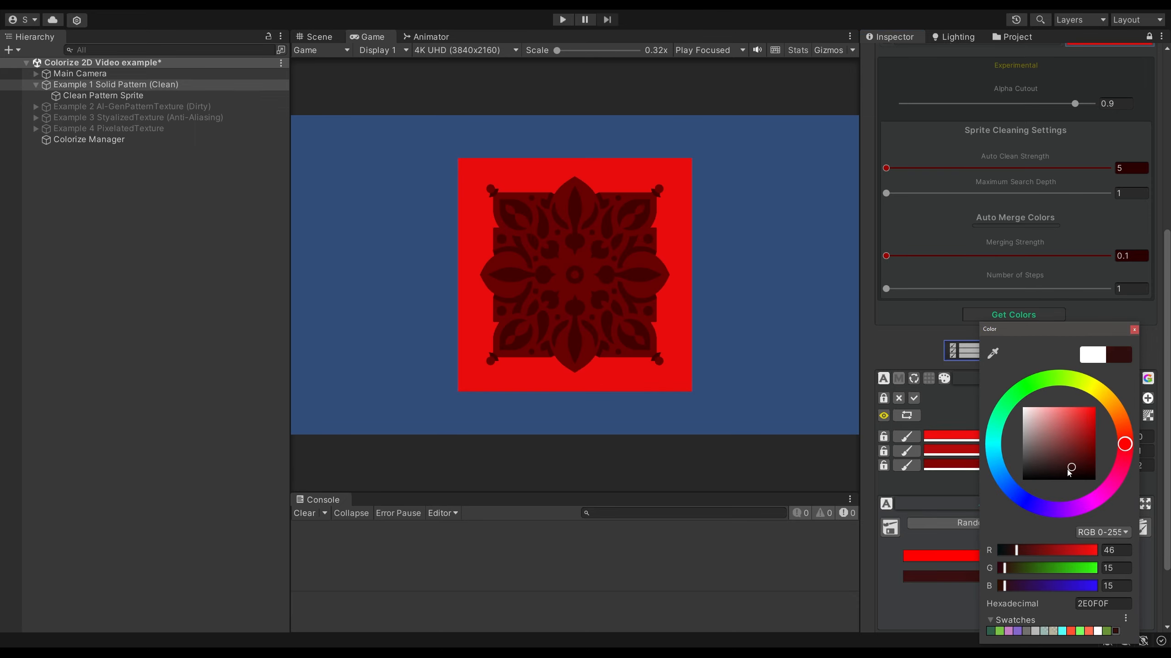
left_click(1044, 386)
left_click(1074, 439)
left_click_drag(1074, 440, 1118, 418)
left_click(1134, 329)
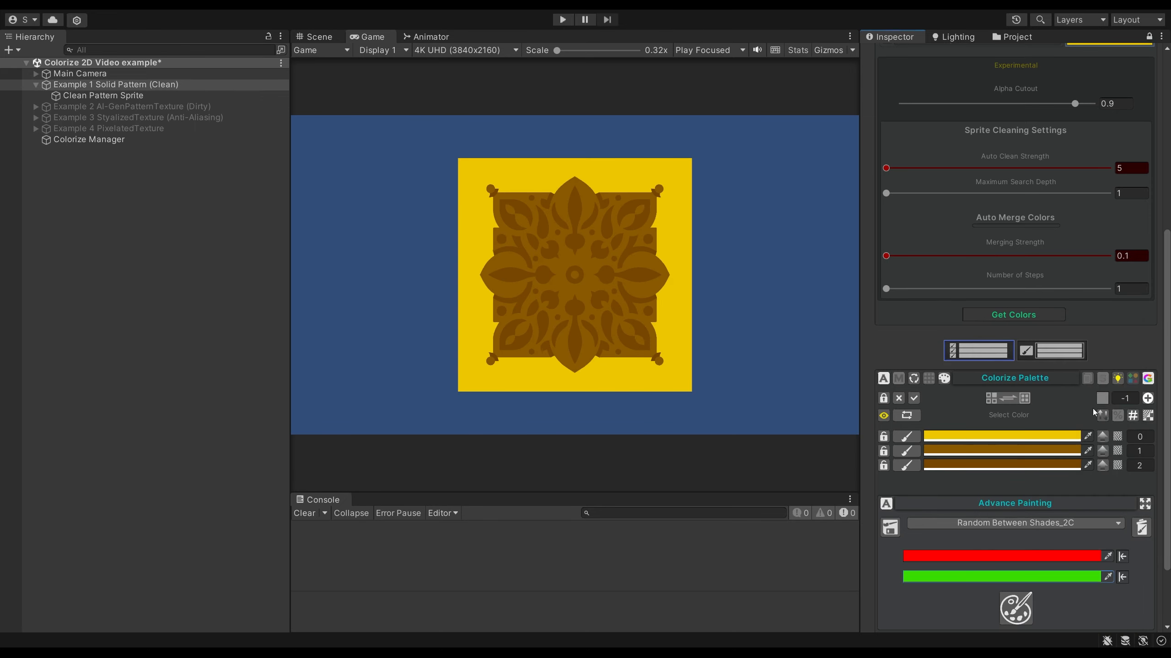
Step: Repaint the sprite several times with random shades between the red and green colors
left_click(1016, 609)
left_click(1017, 608)
left_click(1017, 608)
left_click(1017, 608)
left_click(1017, 608)
left_click(1017, 608)
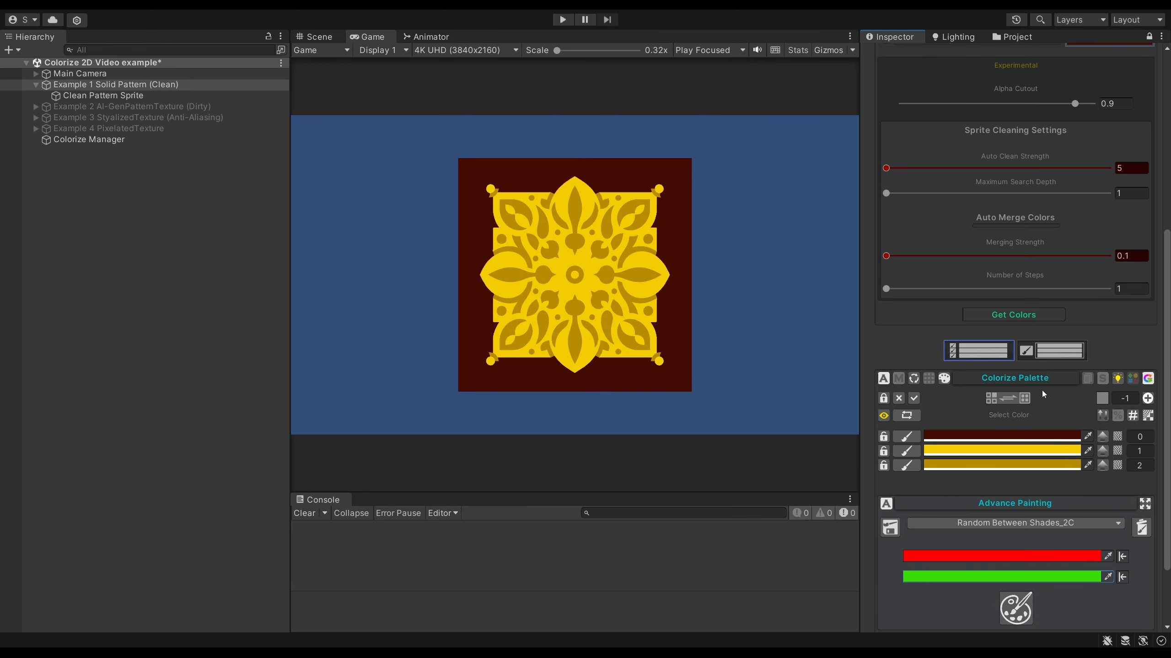
Step: Switch the Advance Painting mode to Random Range Clamped_2C and repaint the sprite twice with it
left_click(977, 524)
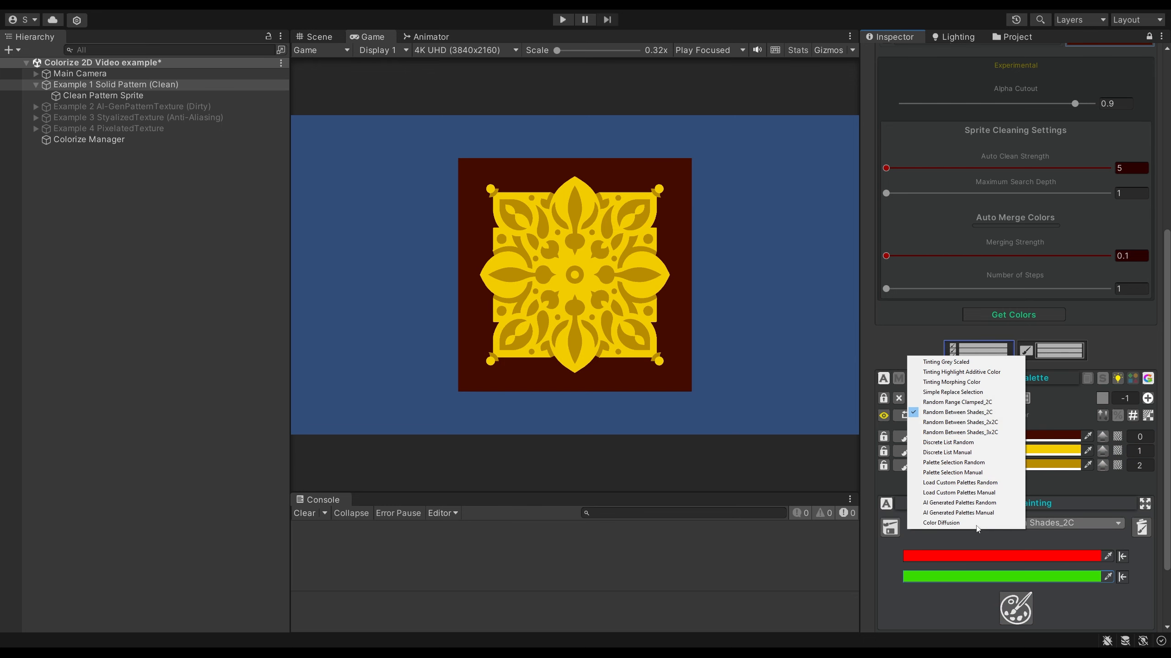
left_click(957, 401)
left_click(1016, 609)
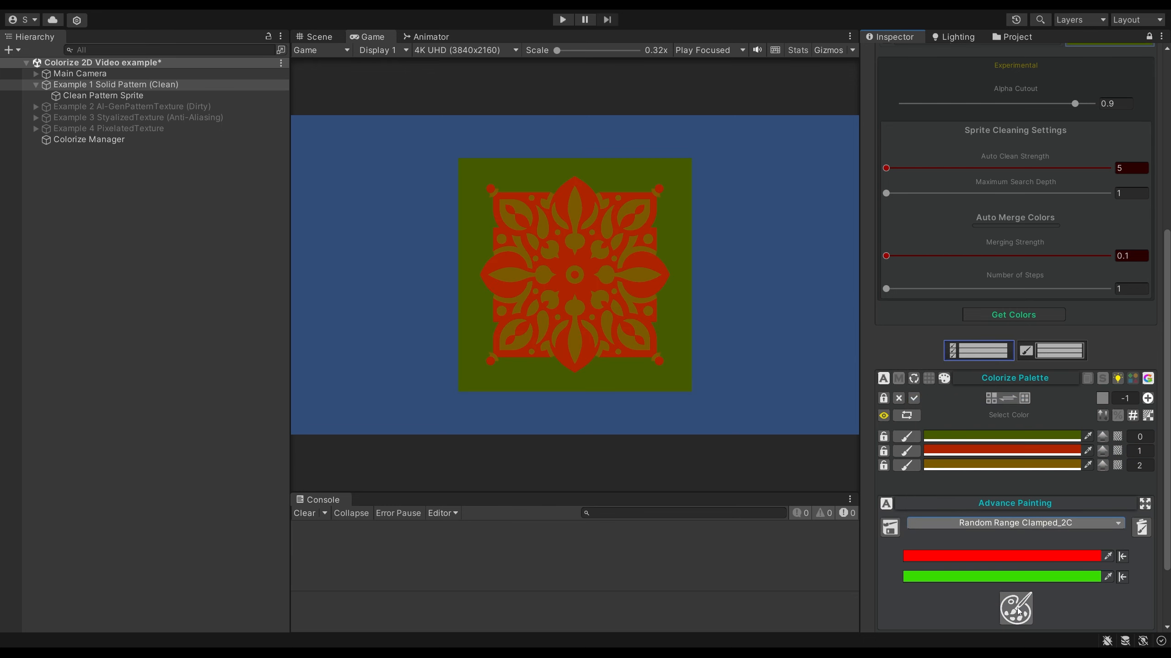
left_click(1017, 613)
Step: Set the two Advance Painting shade colors to white and black 000000
left_click(962, 556)
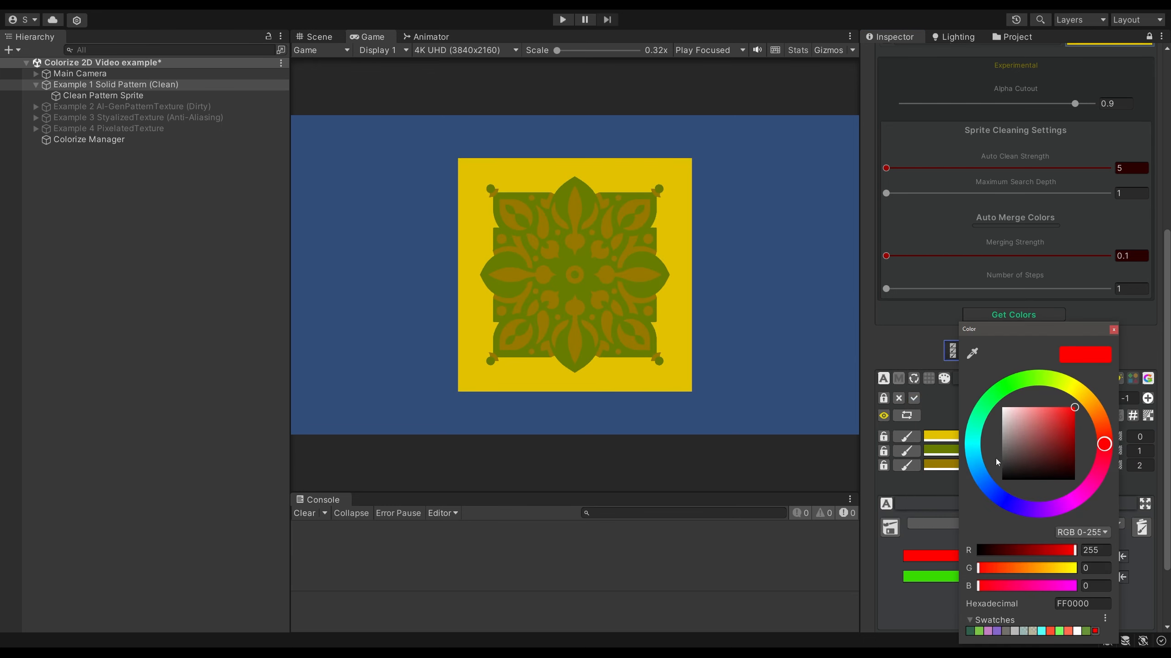
left_click_drag(995, 458, 997, 403)
left_click(938, 580)
left_click_drag(1009, 472, 999, 482)
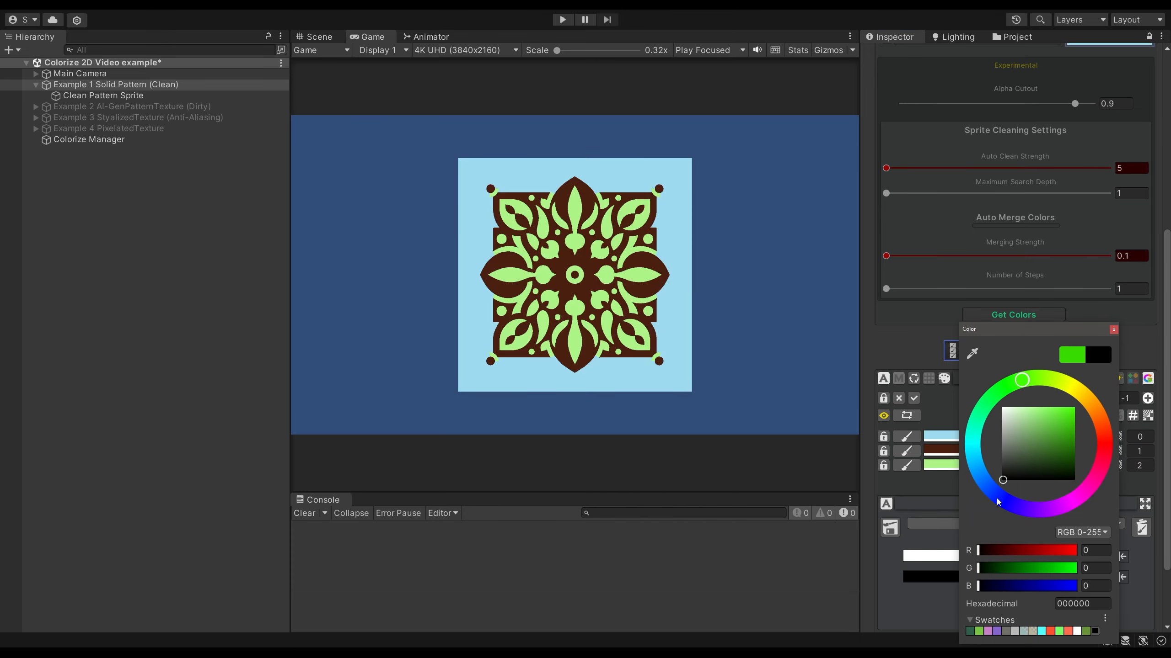
Step: Repaint the clean pattern sprite several times with random shades between white and black
left_click(944, 601)
left_click(1007, 611)
left_click(1008, 611)
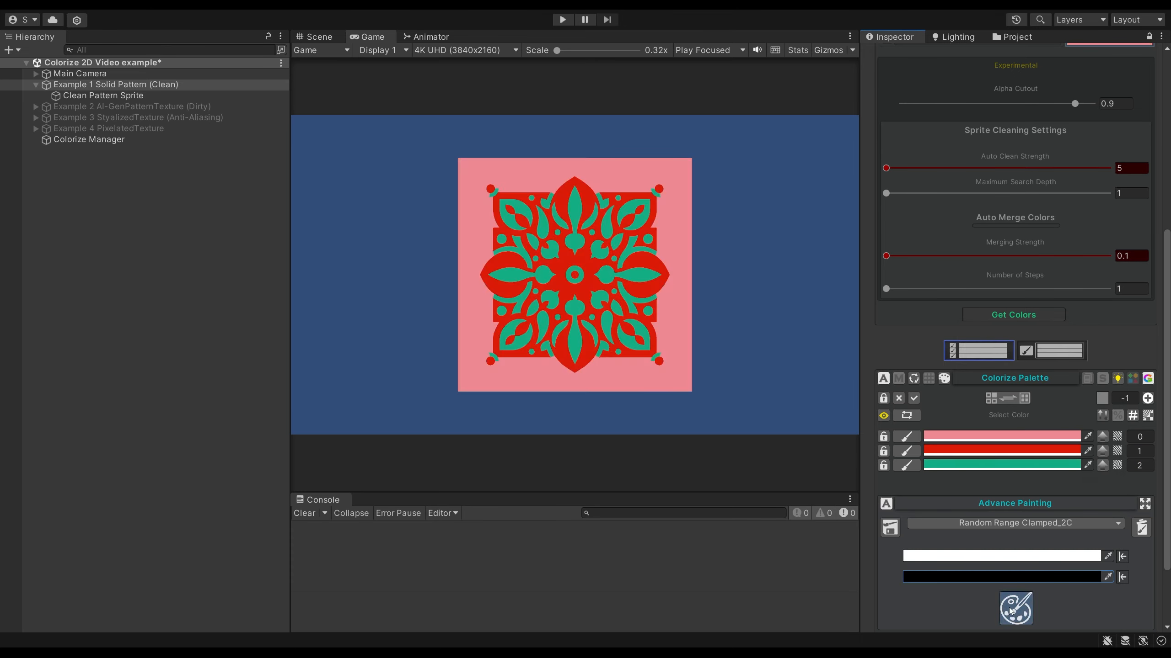
left_click(1009, 611)
left_click(1009, 611)
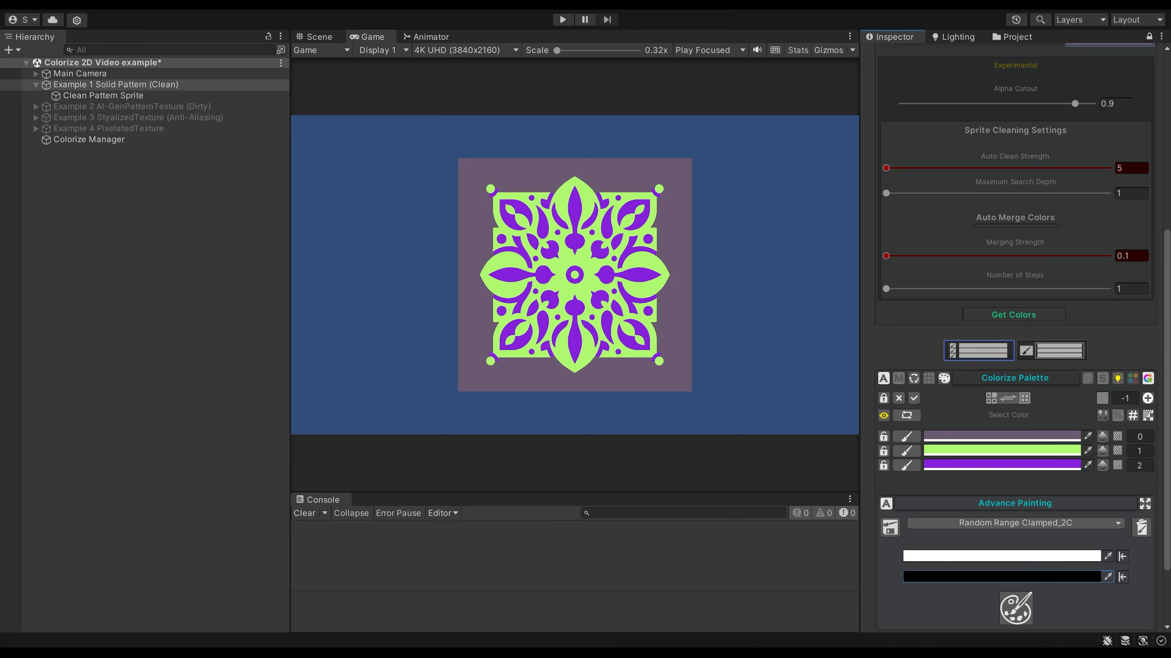
Step: Deactivate the Example 1 Solid Pattern (Clean) object and activate Example 2 AI-GenPatternTexture (Dirty)
left_click(149, 88)
key("alt+shift+a")
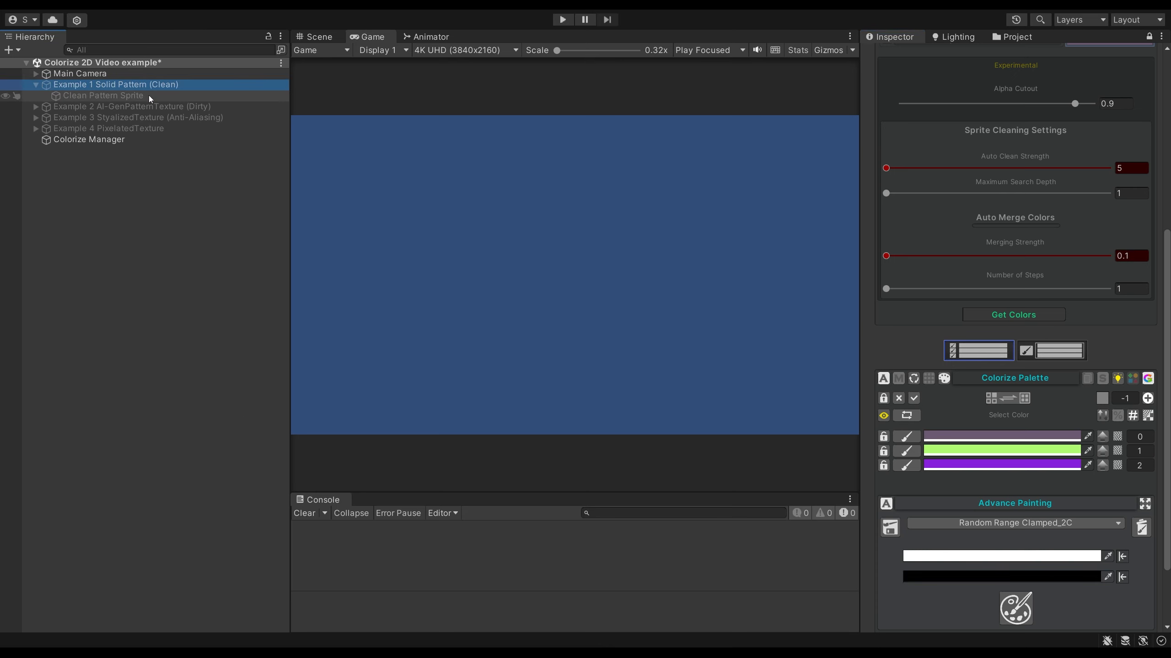
left_click(137, 108)
key("alt+shift+a")
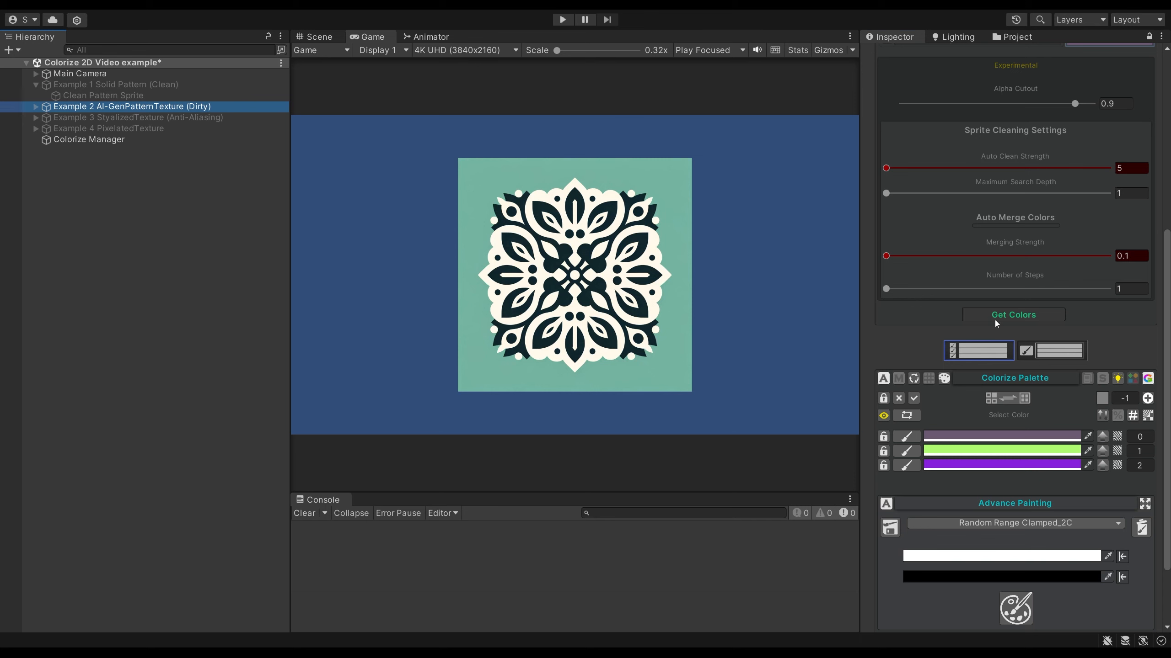
Step: Assign the DALL-E 1 child of Example 2 as the Colorize reference target object
scroll(1045, 351, "up", 10)
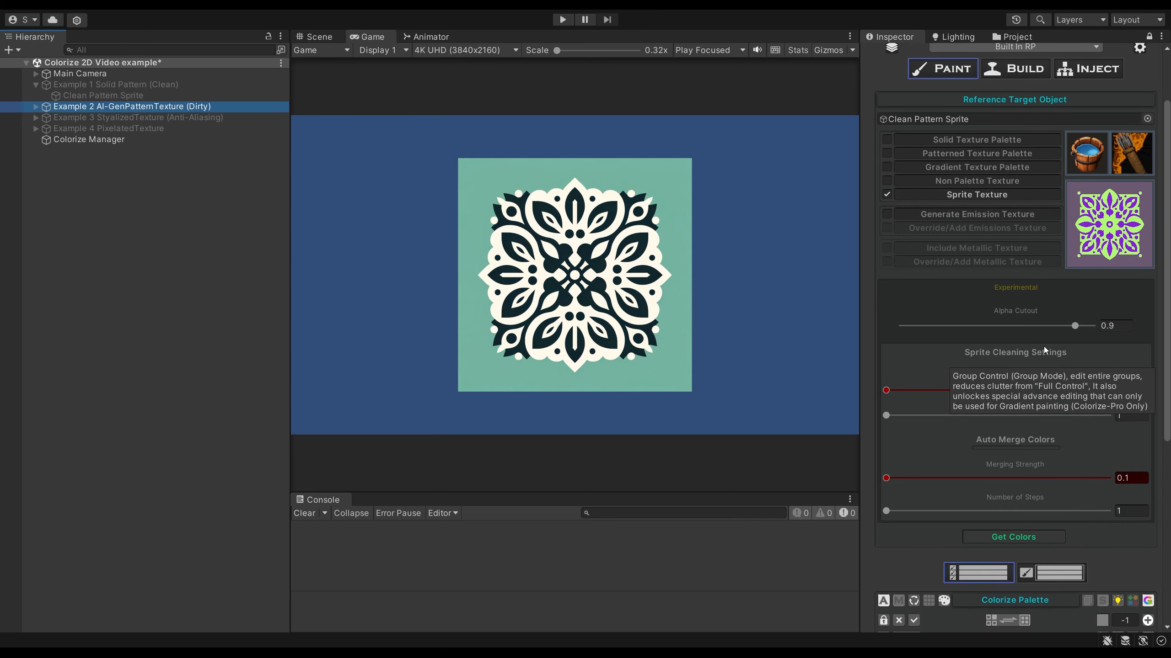
left_click(35, 107)
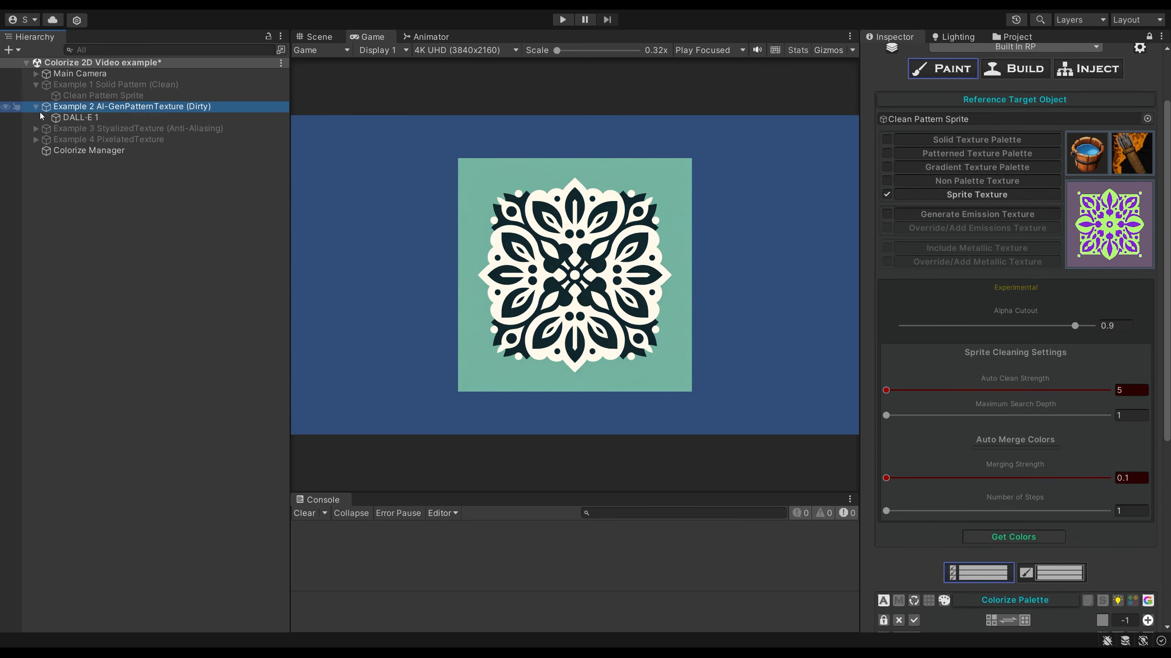
left_click_drag(731, 120, 921, 119)
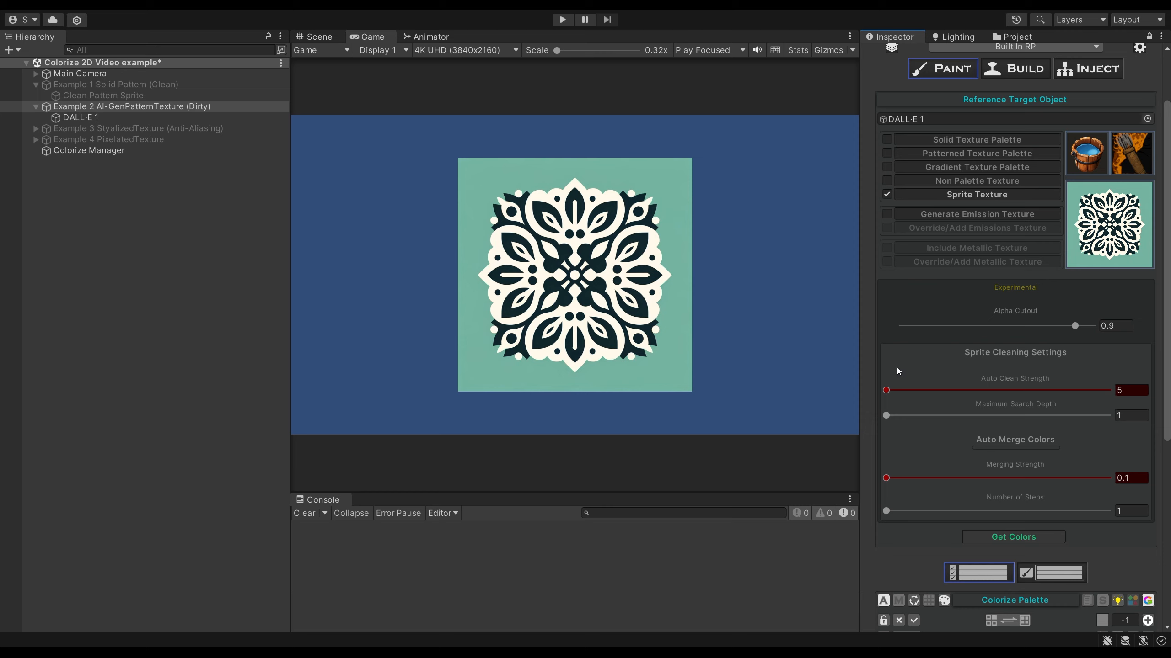
Step: Try extracting the DALL-E 1 sprite's colors with the Merging Strength at 1700
left_click_drag(885, 390, 951, 416)
left_click(1129, 478)
type("1700")
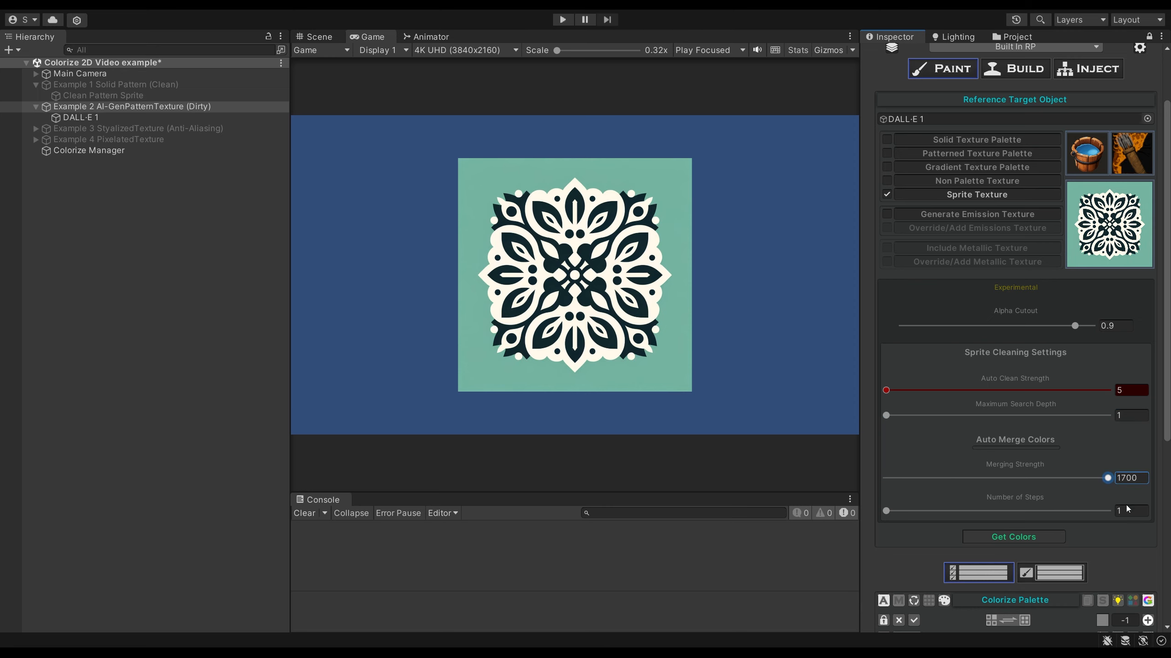
left_click(1057, 535)
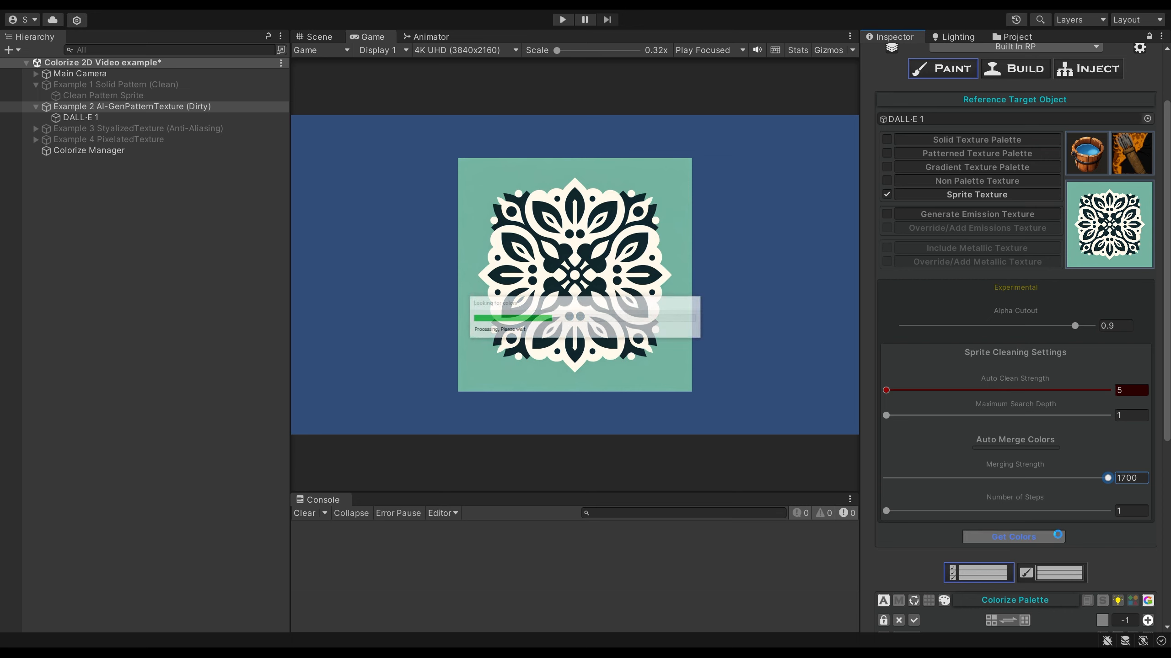
left_click(1059, 537)
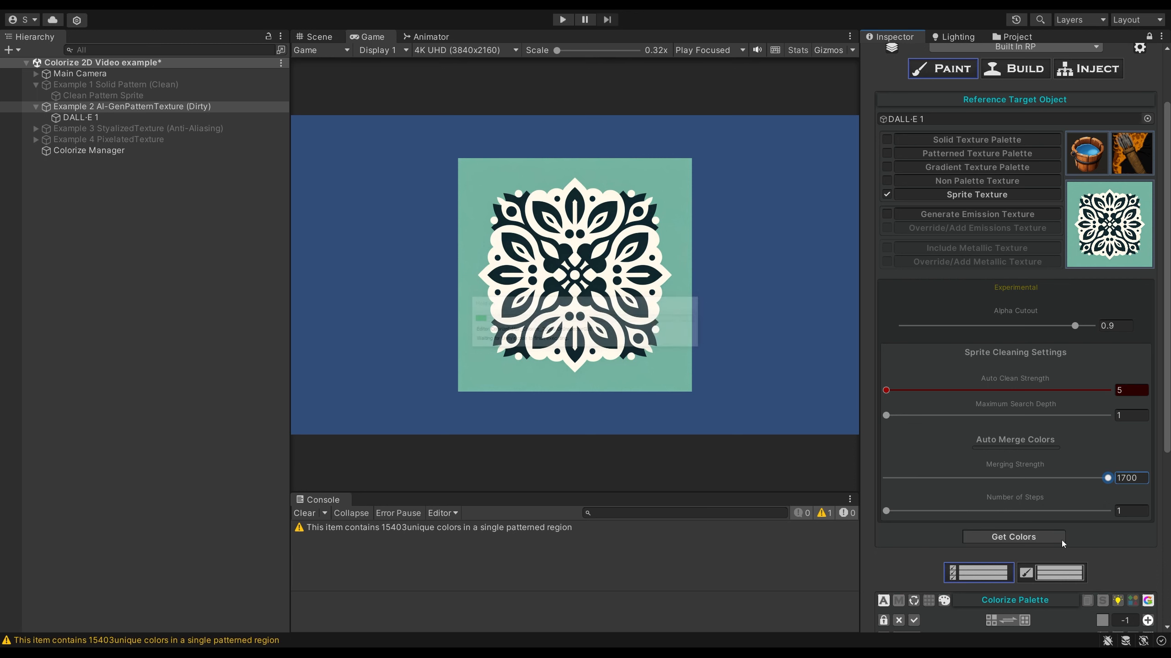
scroll(1062, 467, "down", 3)
left_click(1005, 543)
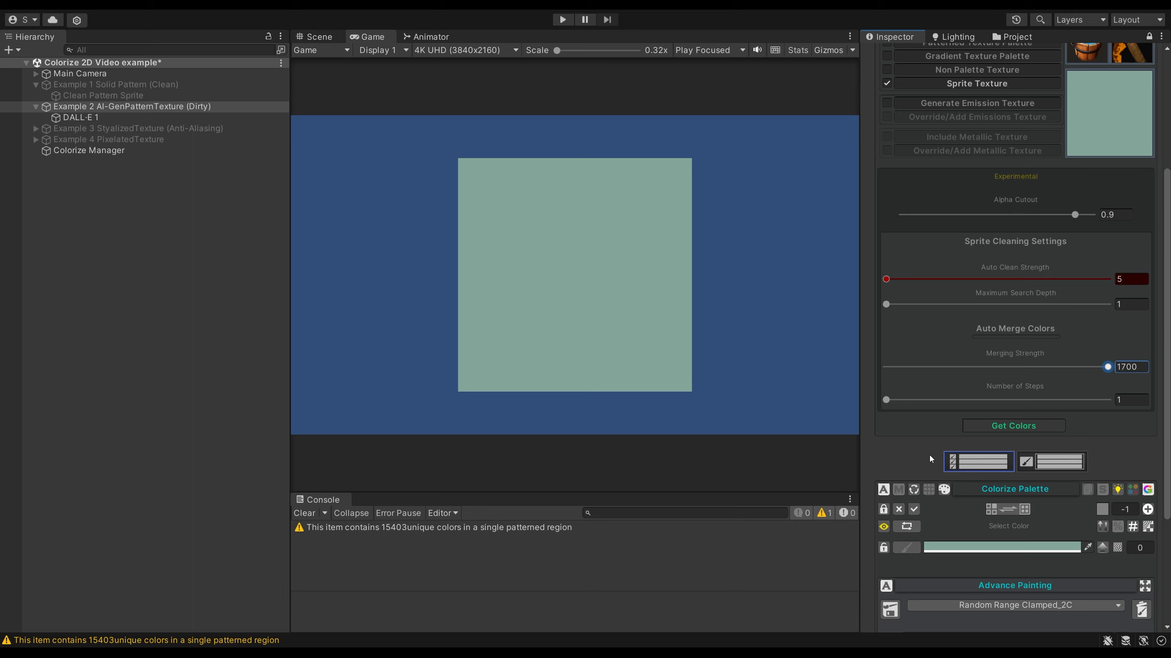
Step: Set the Merging Strength to 242 and extract the DALL-E 1 sprite's colors again
left_click_drag(1108, 367, 917, 374)
left_click(1004, 429)
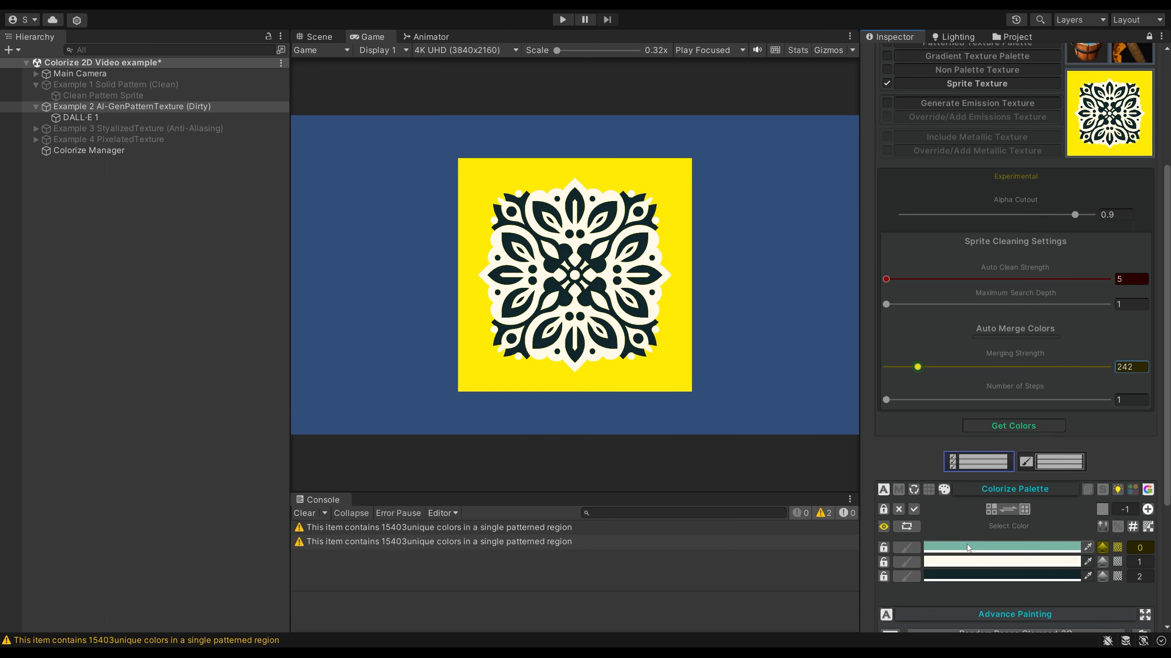
Step: Recolor the dark palette color 2 of the DALL-E 1 sprite to white FFFFFF
left_click(966, 576)
left_click(1009, 408)
left_click_drag(1009, 408, 887, 399)
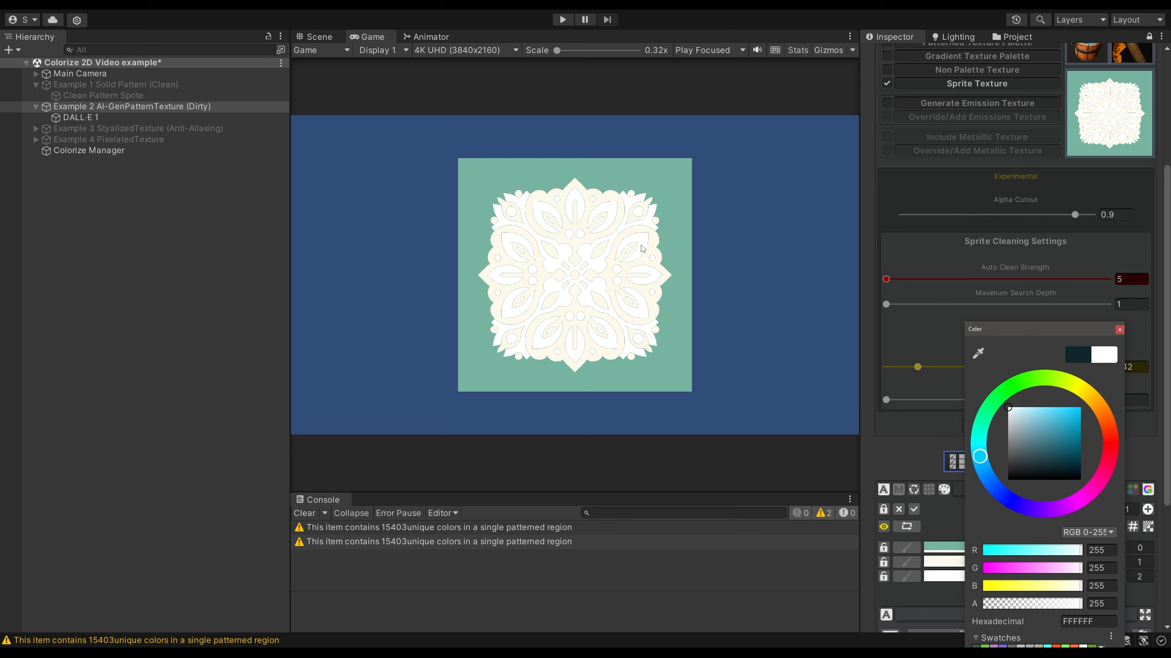
left_click(1119, 330)
Step: Set the Auto Clean Strength to 50 and Maximum Search Depth to 3, and extract the sprite's colors again
left_click(1132, 282)
type("50")
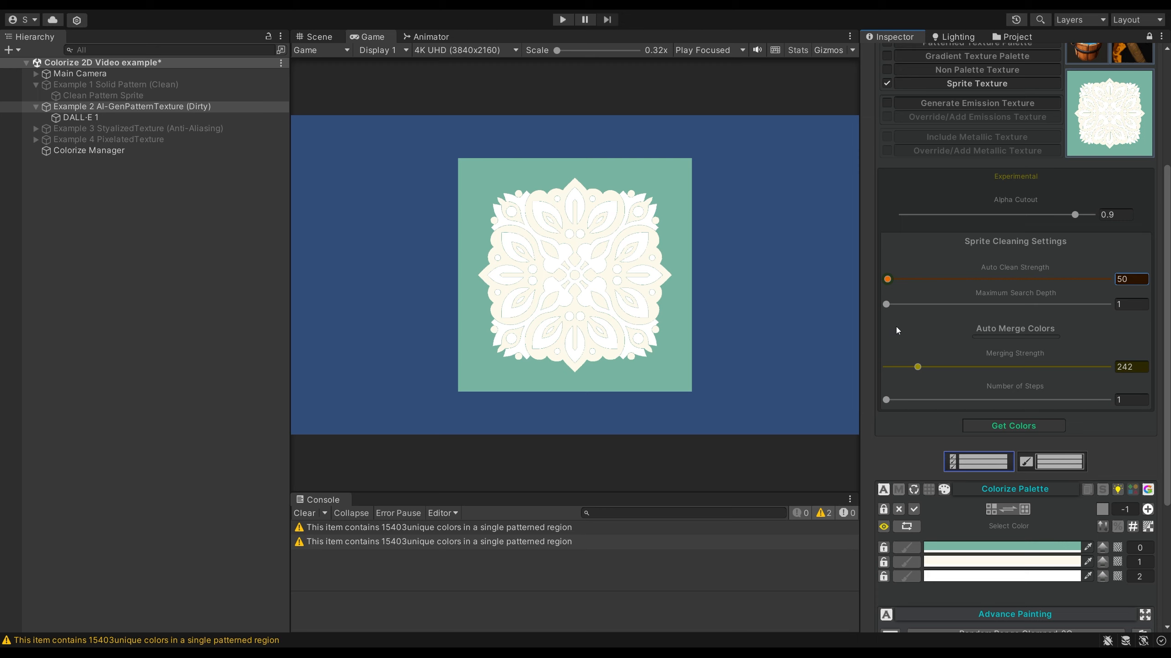
left_click(886, 304)
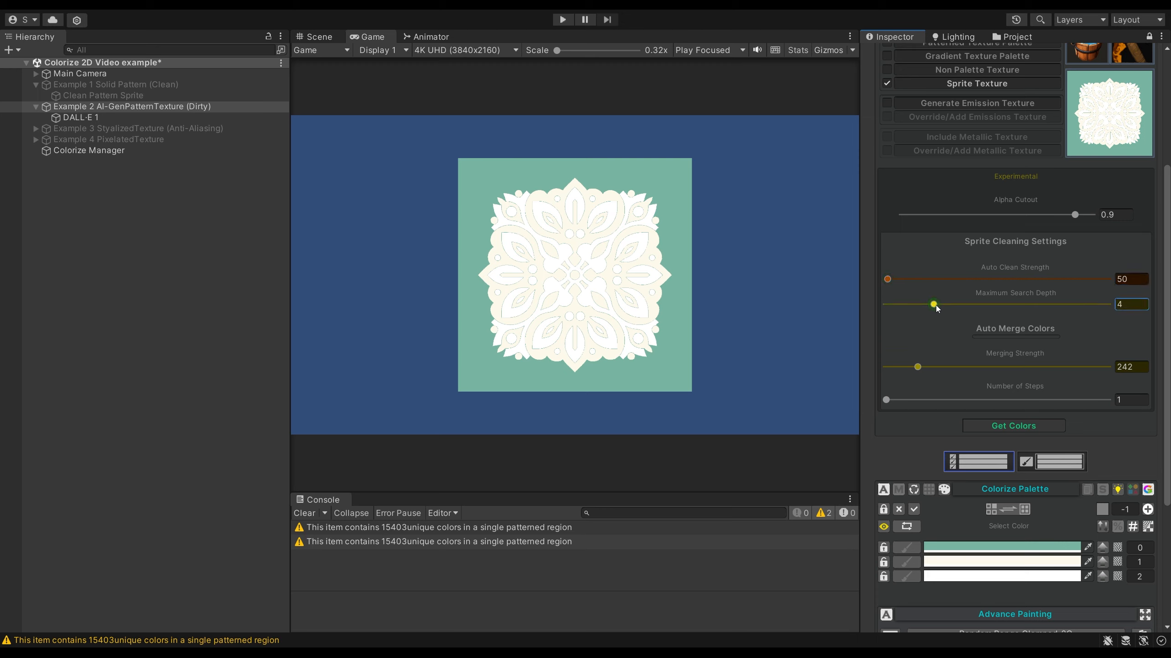
left_click_drag(935, 306, 921, 306)
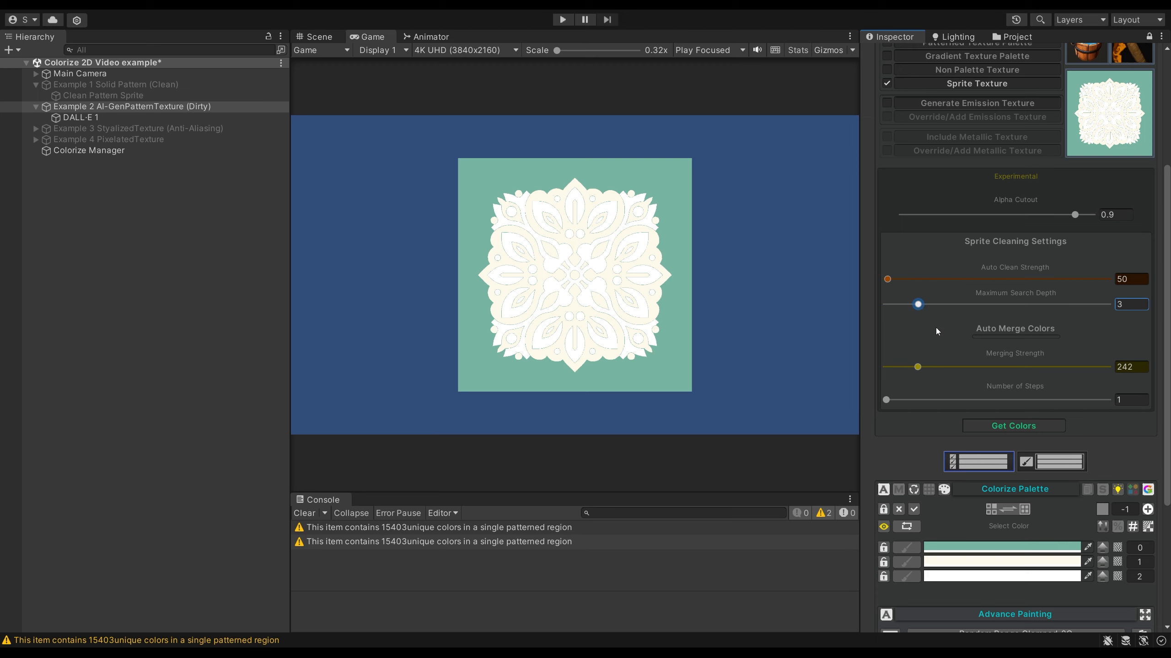
left_click(997, 425)
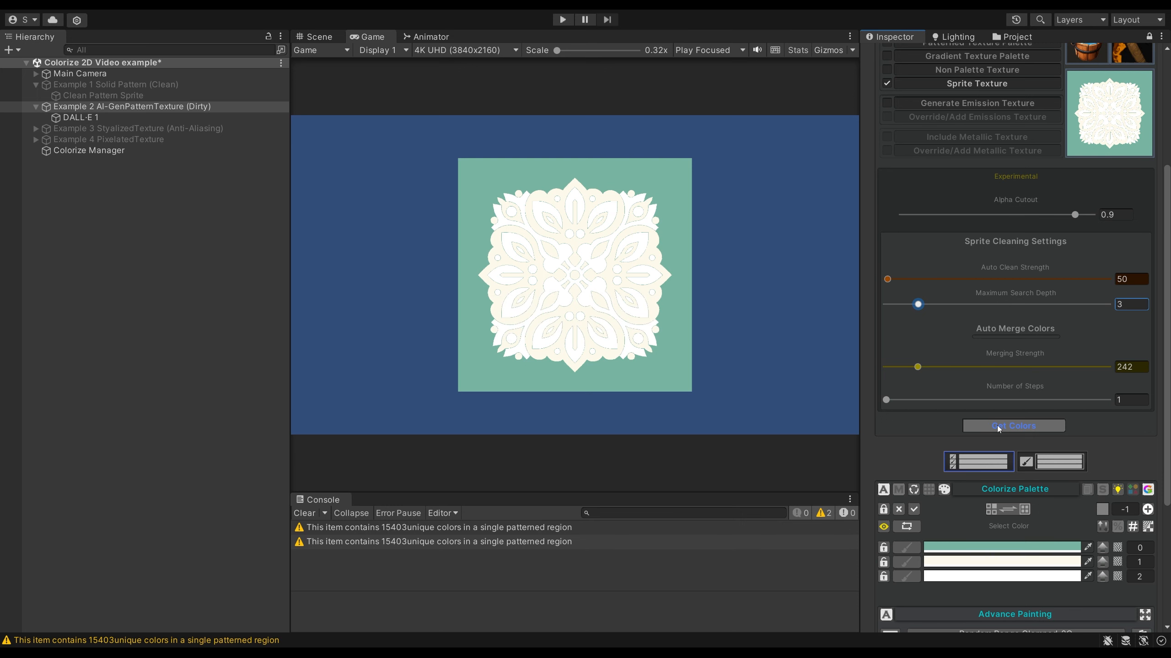
left_click(997, 426)
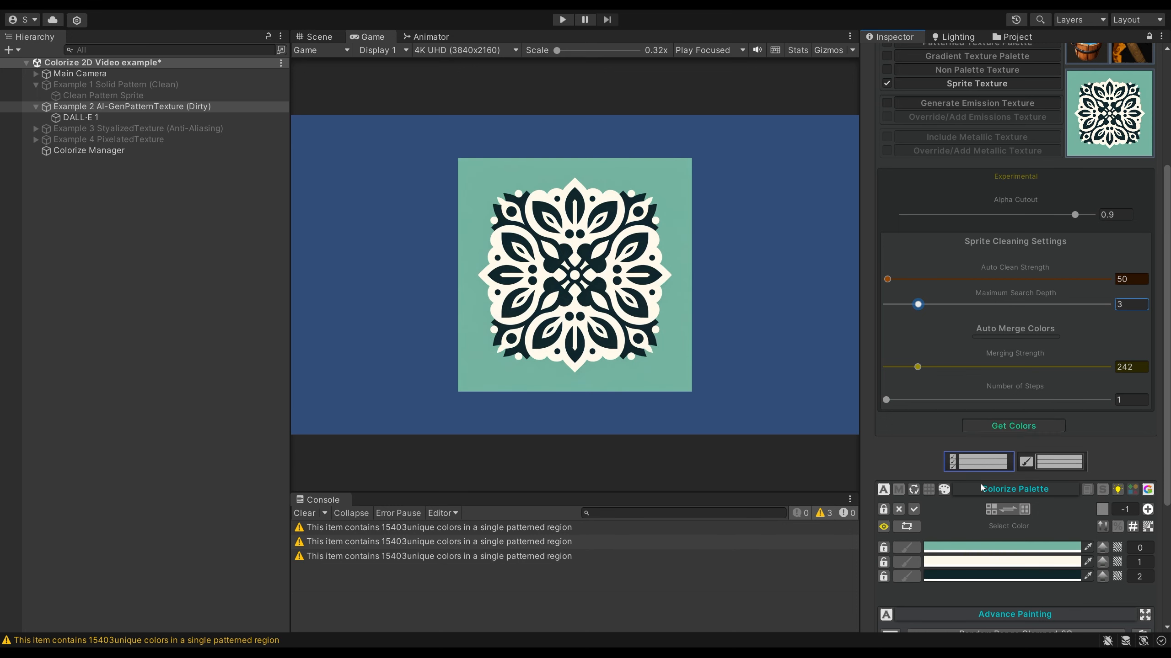
Step: Highlight the regions of the three palette colors and recolor palette color 2 to light blue 28CAEF
left_click(960, 550)
left_click(960, 562)
left_click(960, 574)
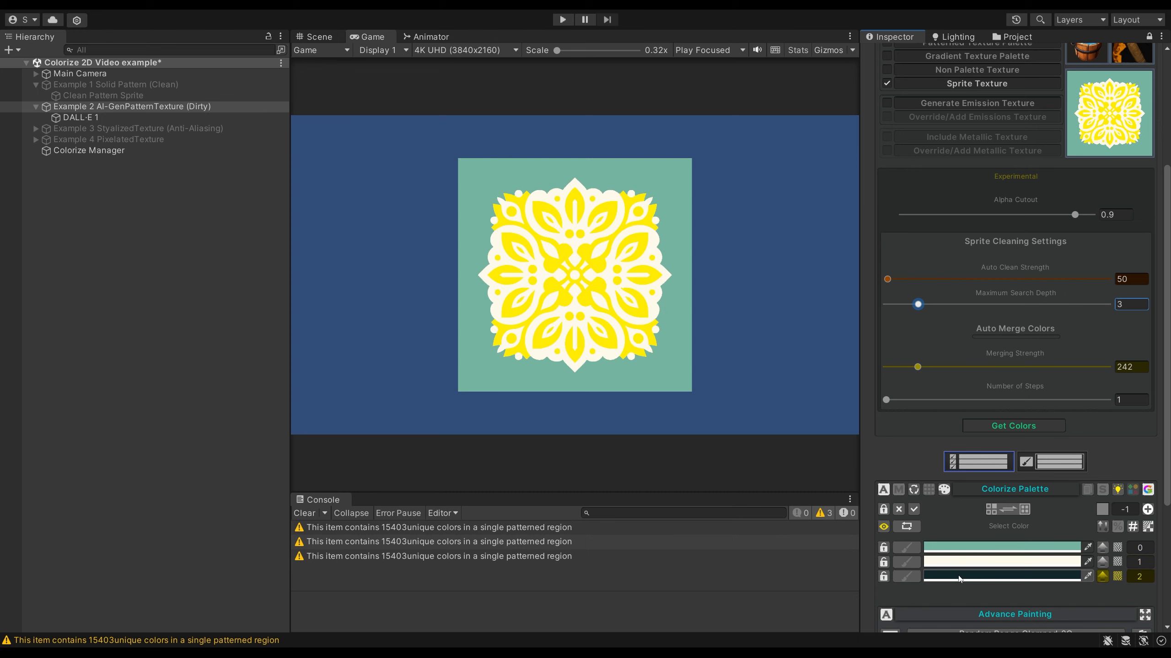
left_click(960, 574)
mouse_move(1050, 425)
left_mouse_down()
mouse_move(1056, 401)
mouse_move(1074, 414)
mouse_move(1008, 415)
mouse_move(1019, 381)
mouse_move(1008, 419)
mouse_move(1033, 456)
mouse_move(1052, 397)
mouse_move(1064, 397)
left_mouse_up()
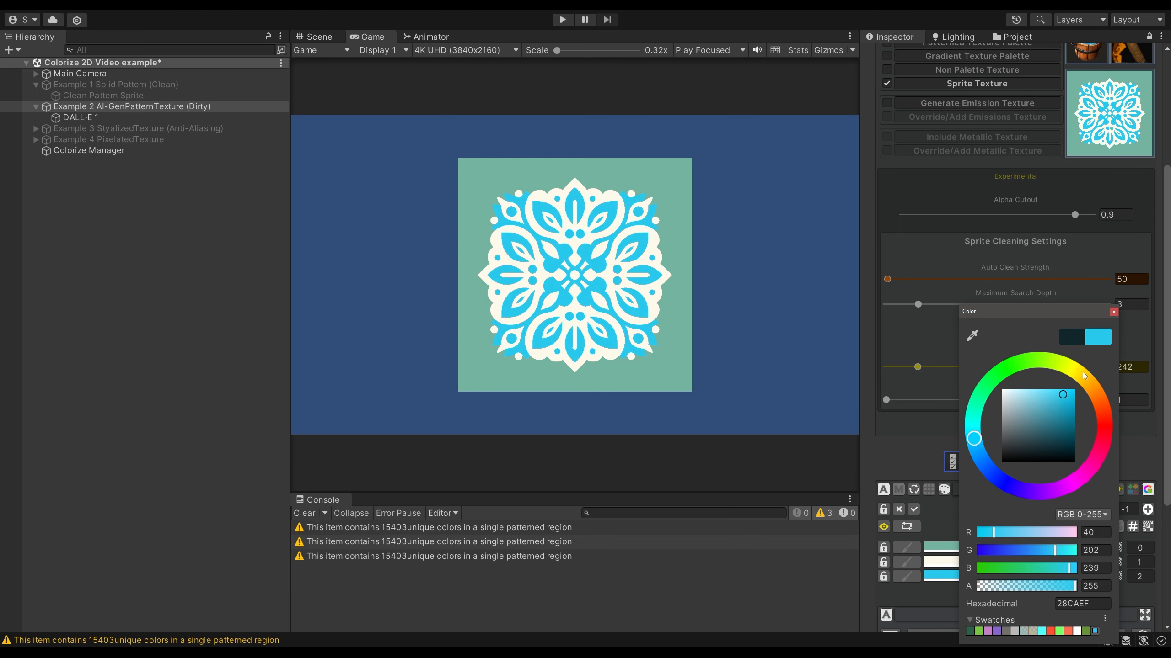
left_click(1114, 312)
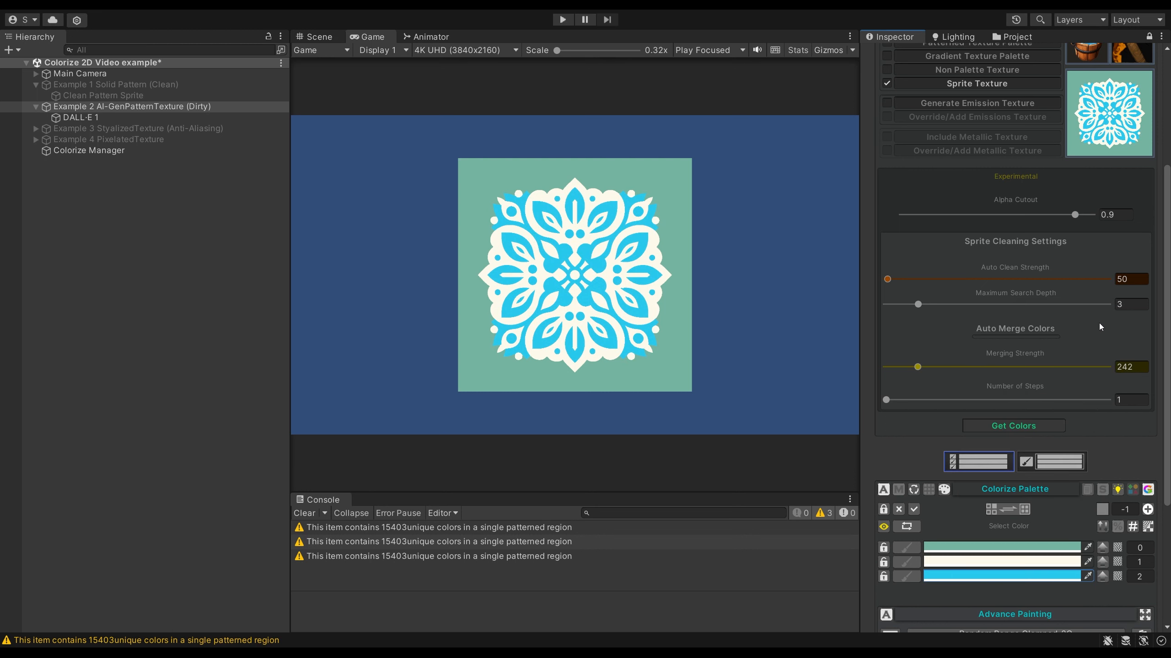
Step: Enable painting for all three palette colors and repaint the DALL-E 1 sprite several times with Random Range Clamped_2C
left_click(906, 531)
scroll(949, 510, "down", 5)
left_click(1019, 533)
left_click(1018, 533)
left_click(1018, 533)
left_click(1018, 533)
left_click(1018, 533)
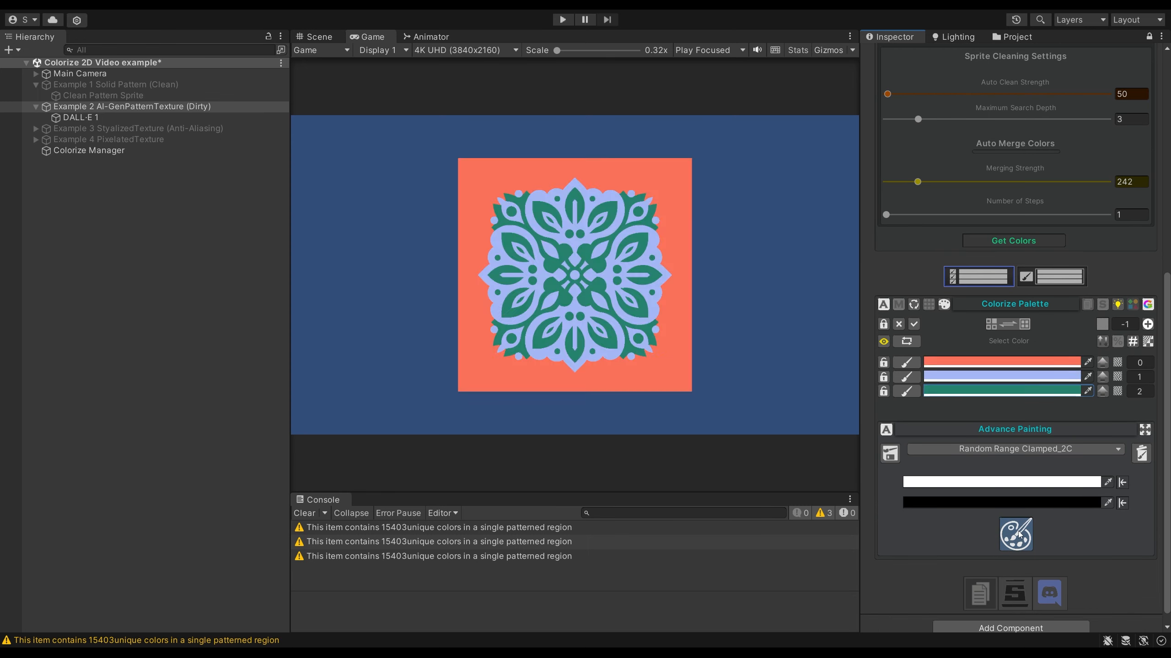
left_click(1018, 534)
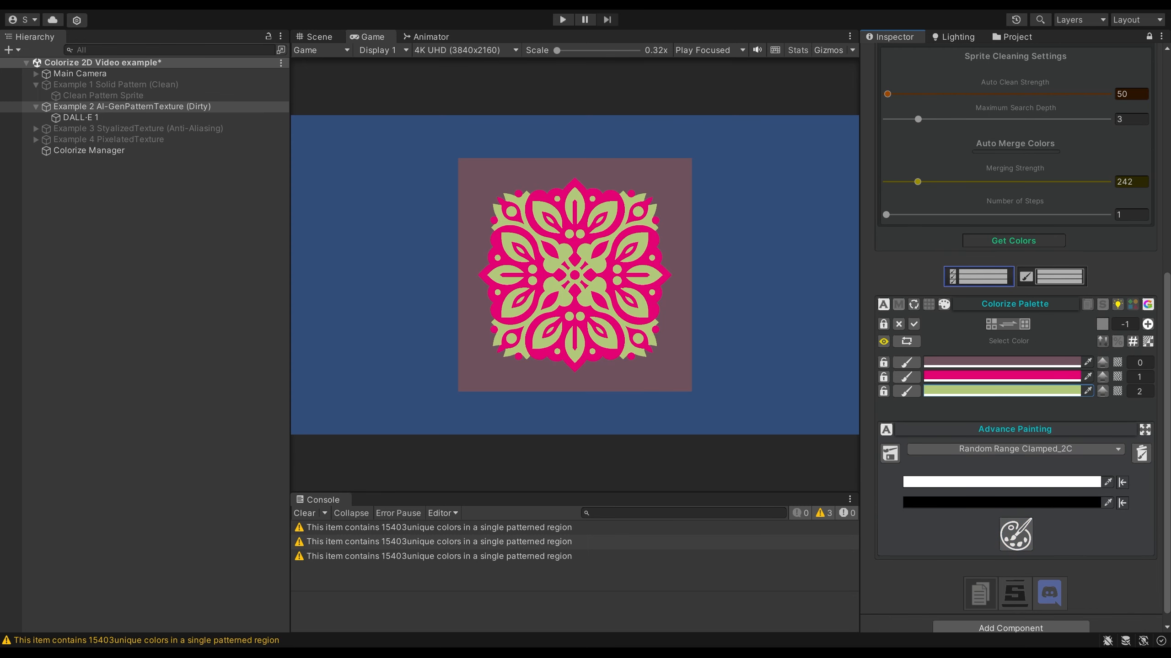
Step: Deactivate Example 2, activate Example 3 StyalizedTexture (Anti-Aliasing), and expand its child objects
left_click(120, 106)
key("shift+alt+a")
left_click(44, 129)
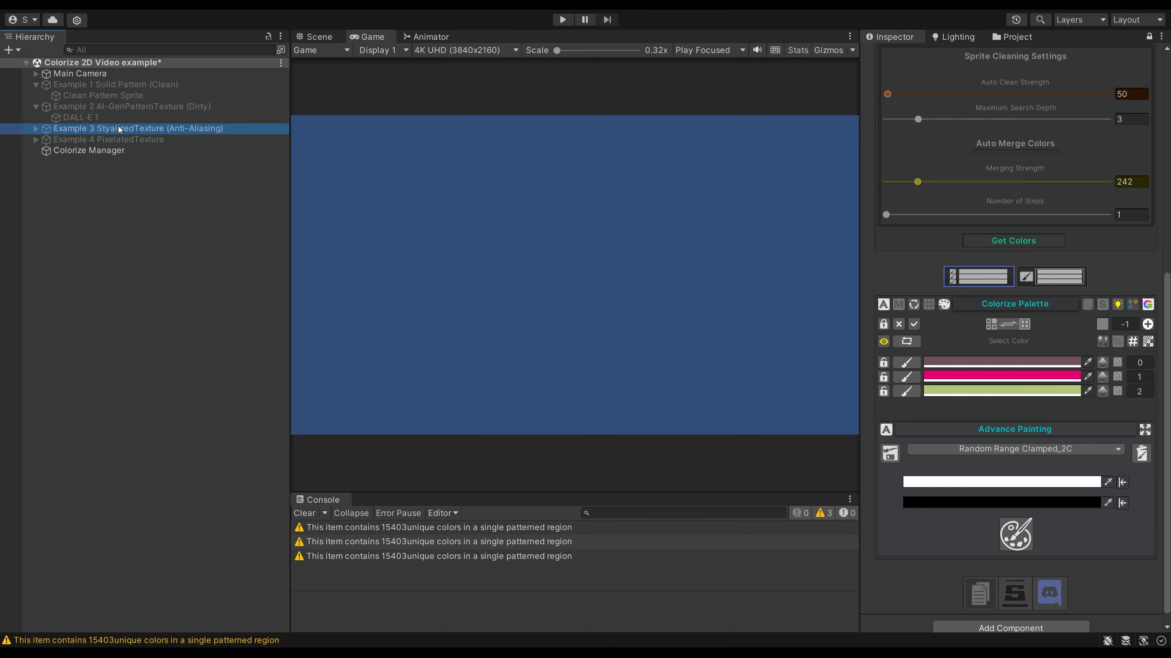
key("shift+alt+a")
left_click(36, 128)
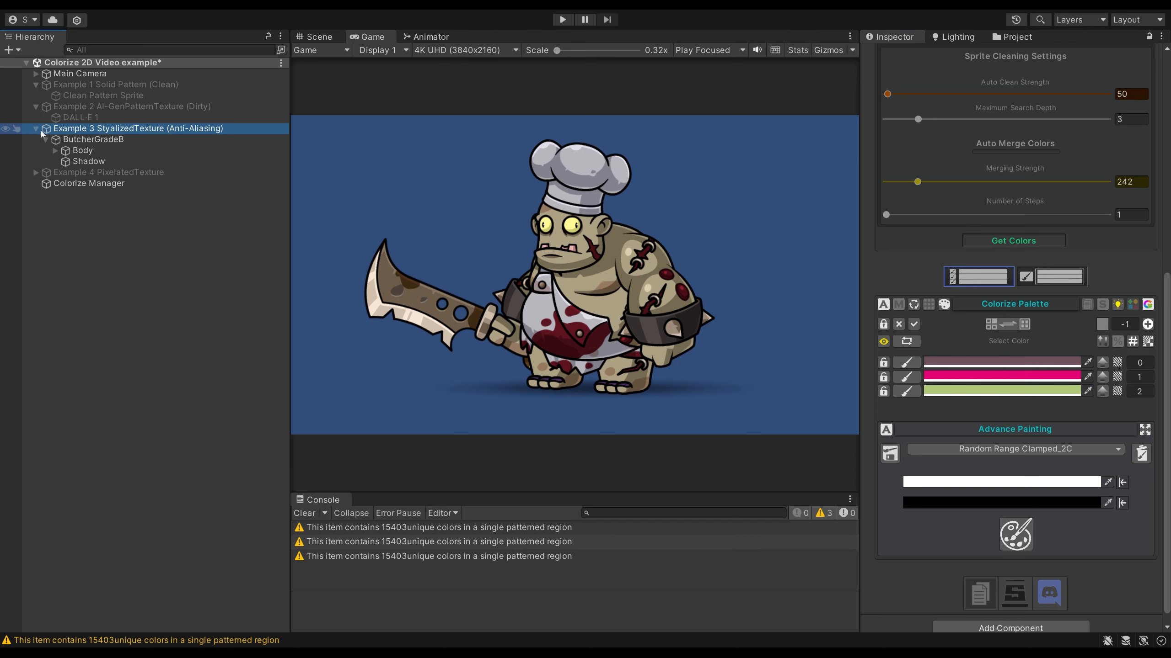
Step: Assign the butcher's Body as reference target, with Auto Clean Strength 5, Maximum Search Depth 1 and Merging Strength 0.1
scroll(1019, 266, "up", 10)
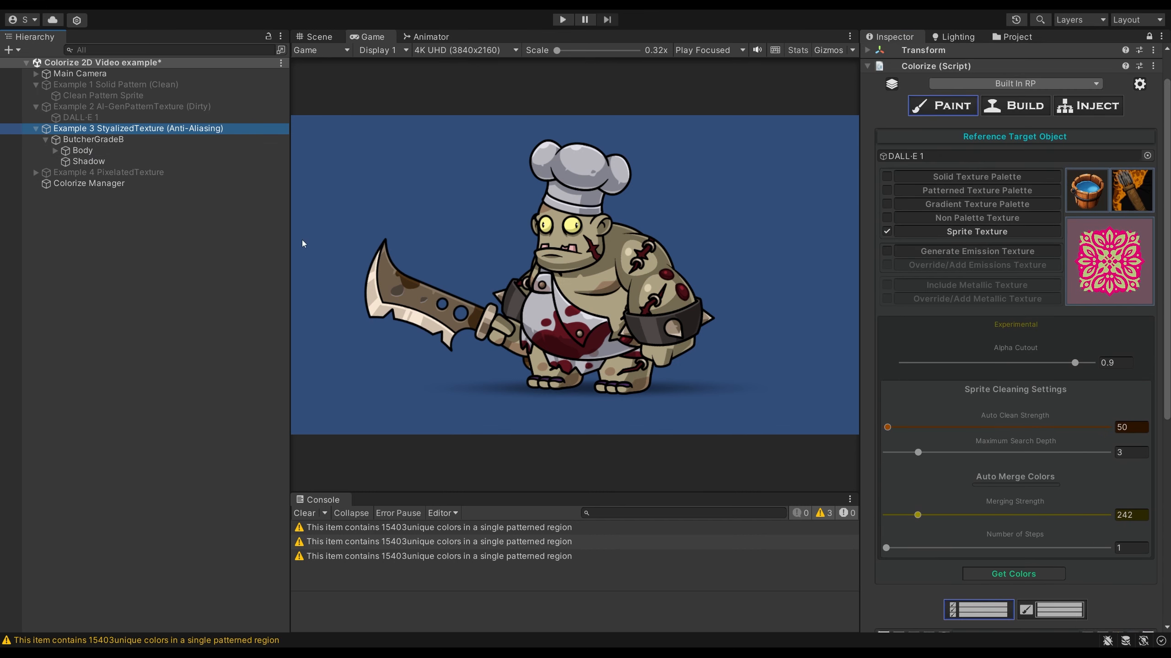
left_click_drag(82, 151, 1014, 157)
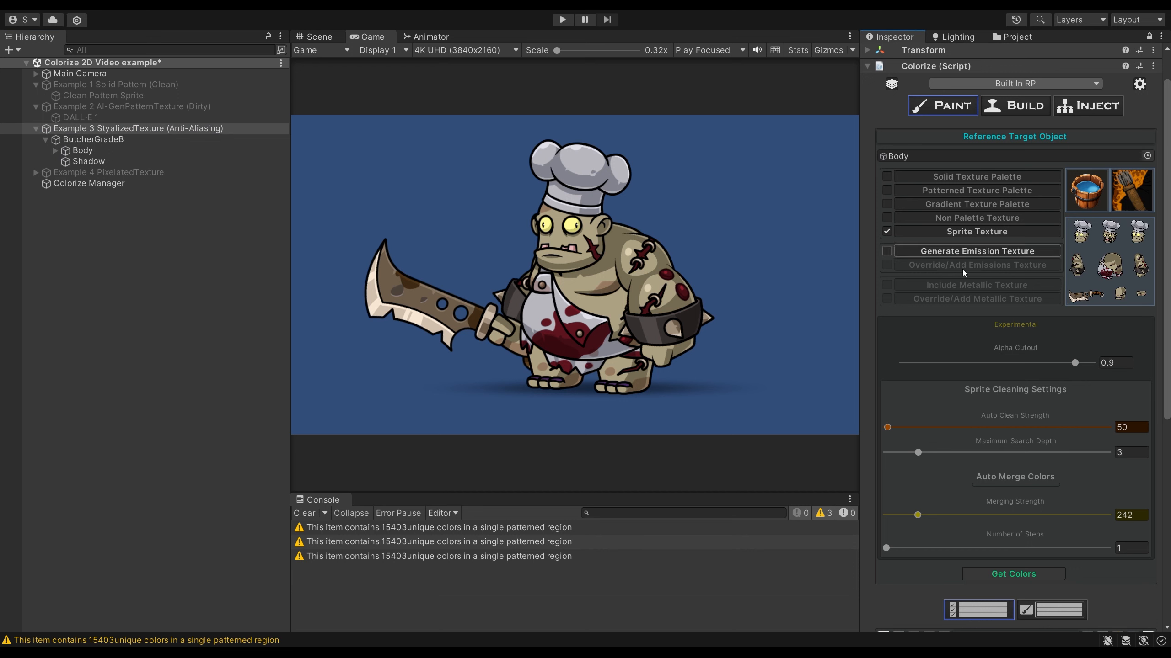
left_click_drag(918, 452, 885, 427)
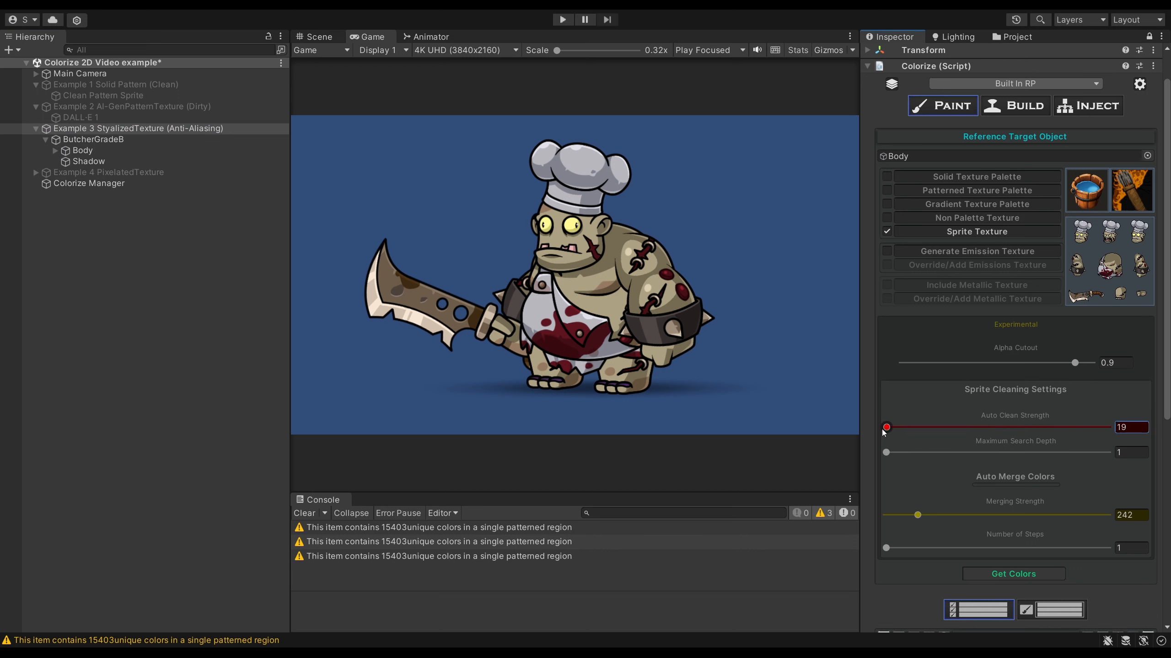
left_click_drag(918, 515, 885, 516)
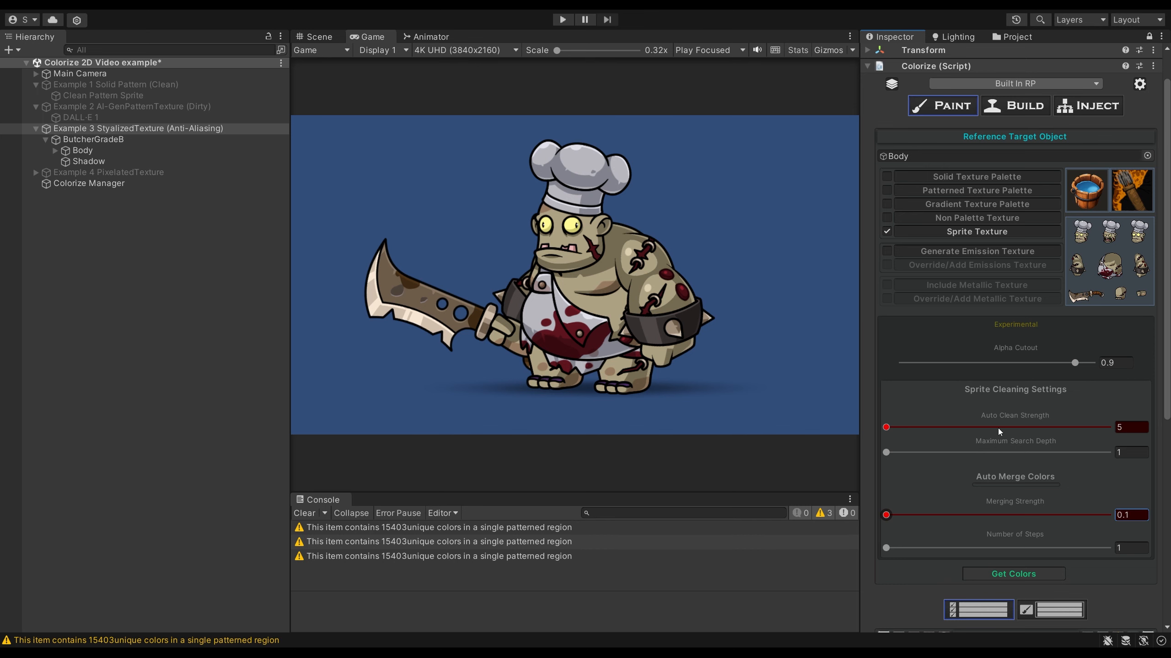
Step: Set the Number of Steps to 6 and the Merging Strength to 1700, and extract the Body sprite's colors
scroll(998, 428, "down", 4)
scroll(888, 457, "up", 1)
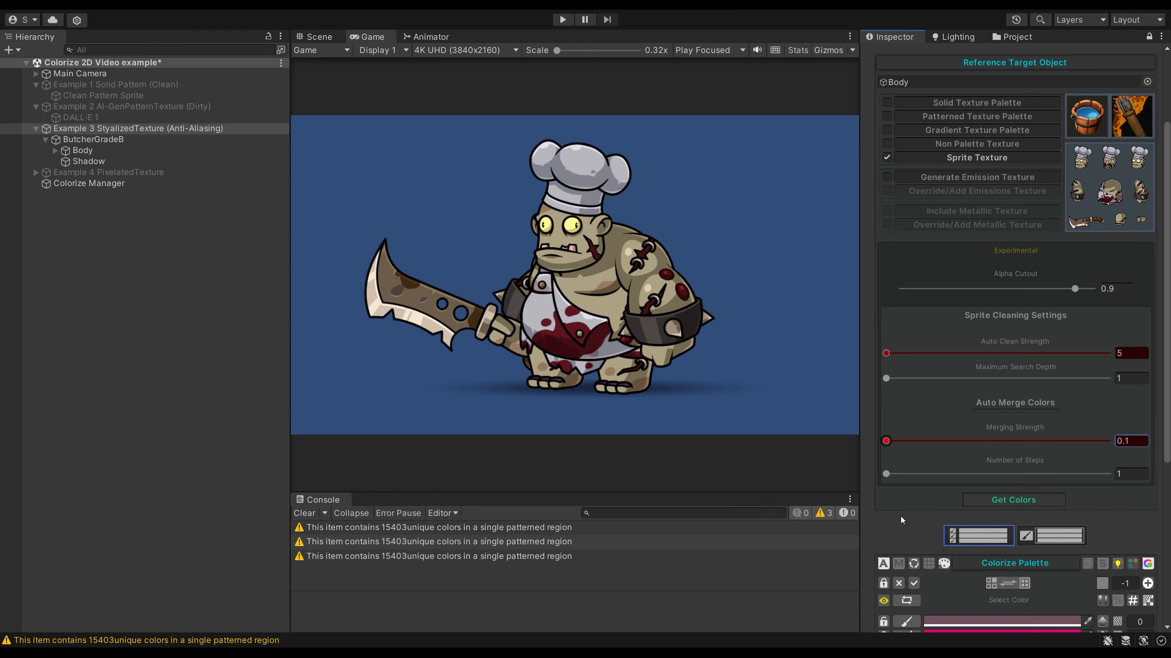
left_click_drag(886, 474, 1016, 479)
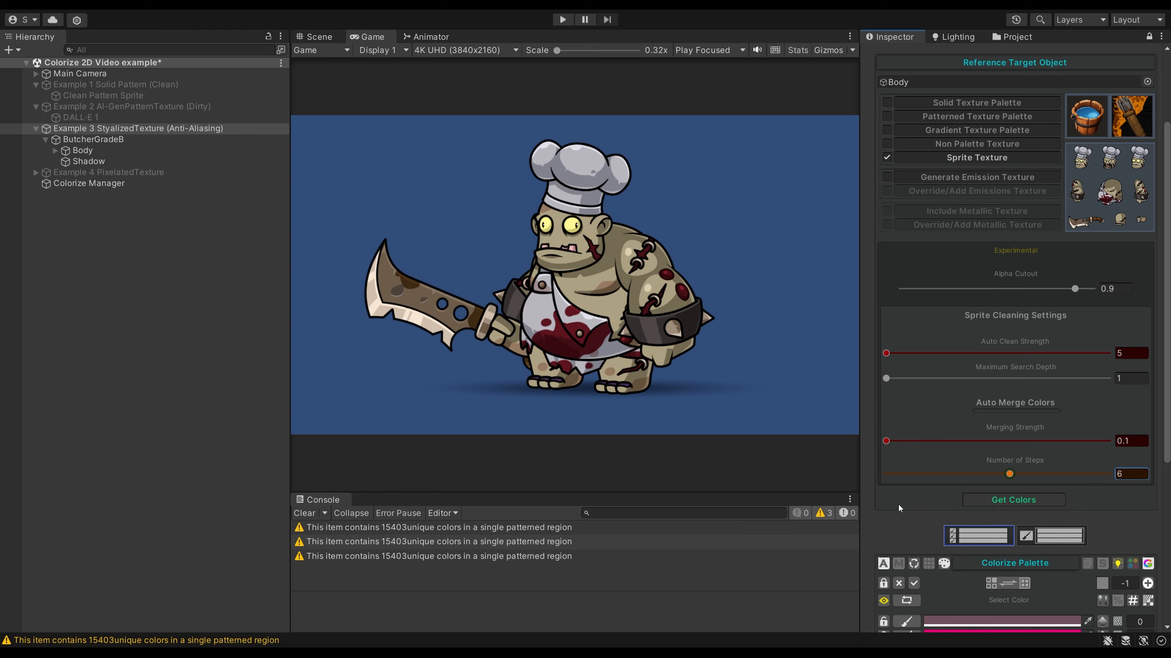
left_click_drag(885, 441, 1088, 441)
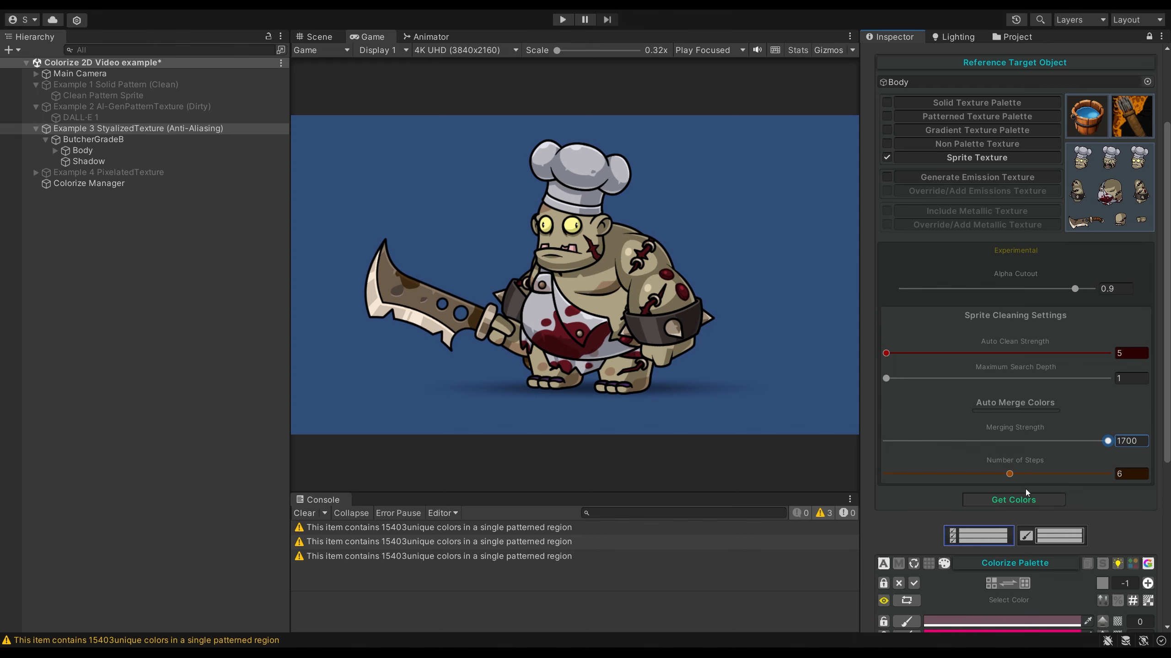
left_click(1009, 500)
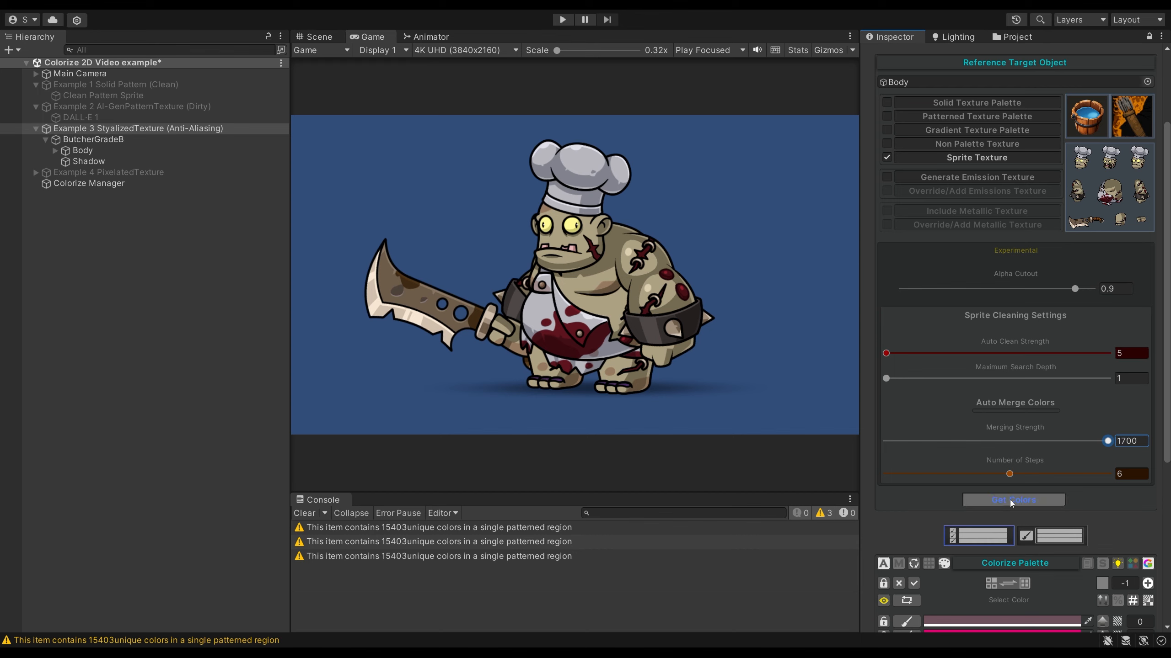
Step: Re-extract the Body sprite's colors at Merging Strength 495 and at 148
scroll(990, 500, "down", 4)
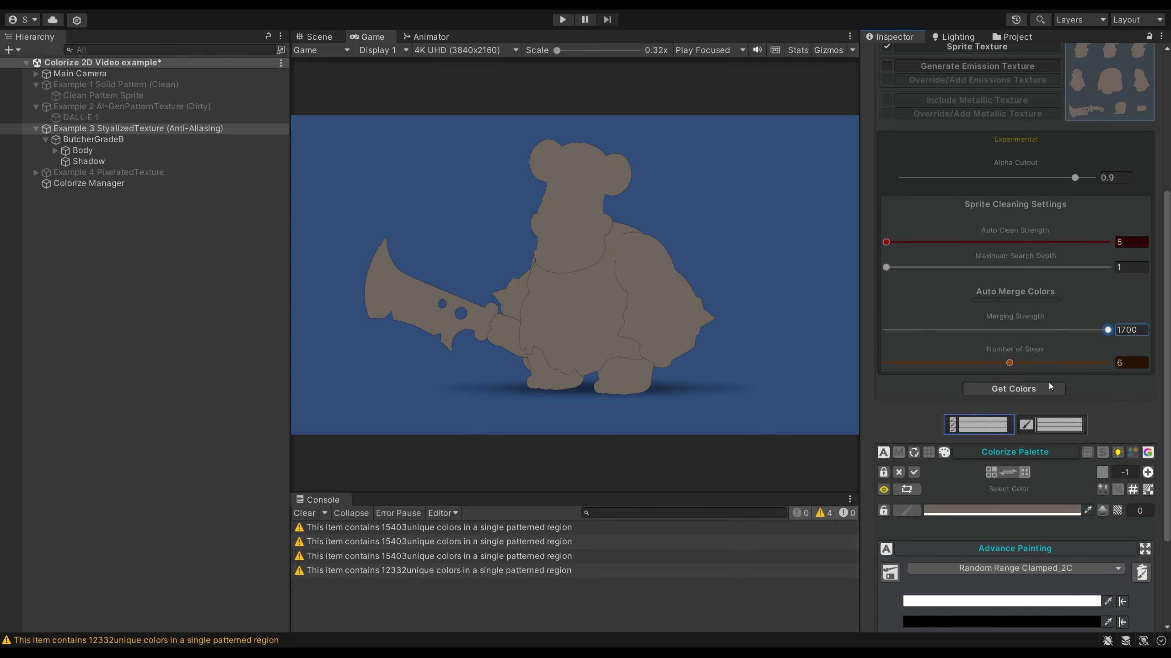
left_click_drag(1108, 330, 951, 330)
left_click(996, 389)
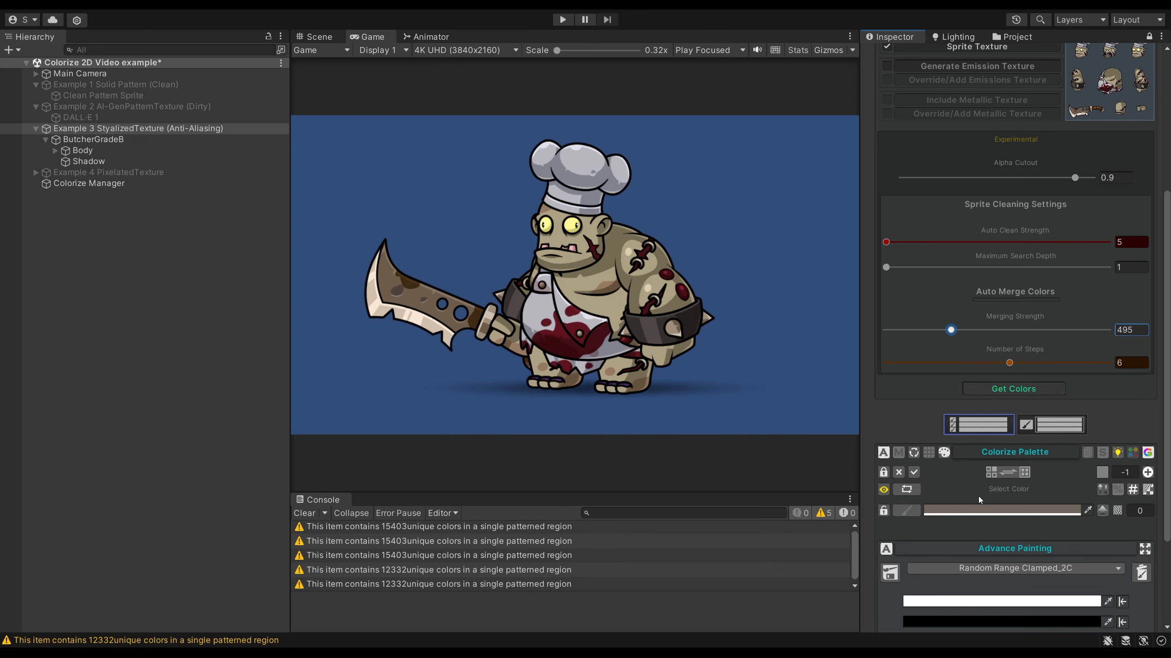
left_click_drag(951, 330, 905, 330)
left_click(983, 389)
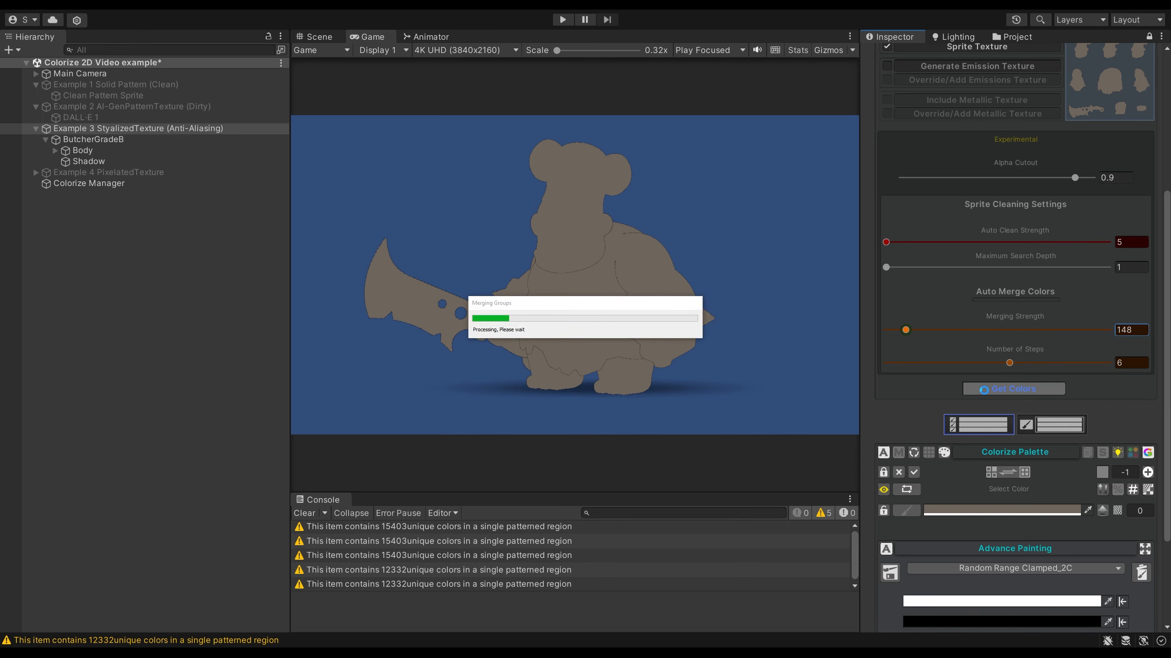
scroll(984, 390, "down", 3)
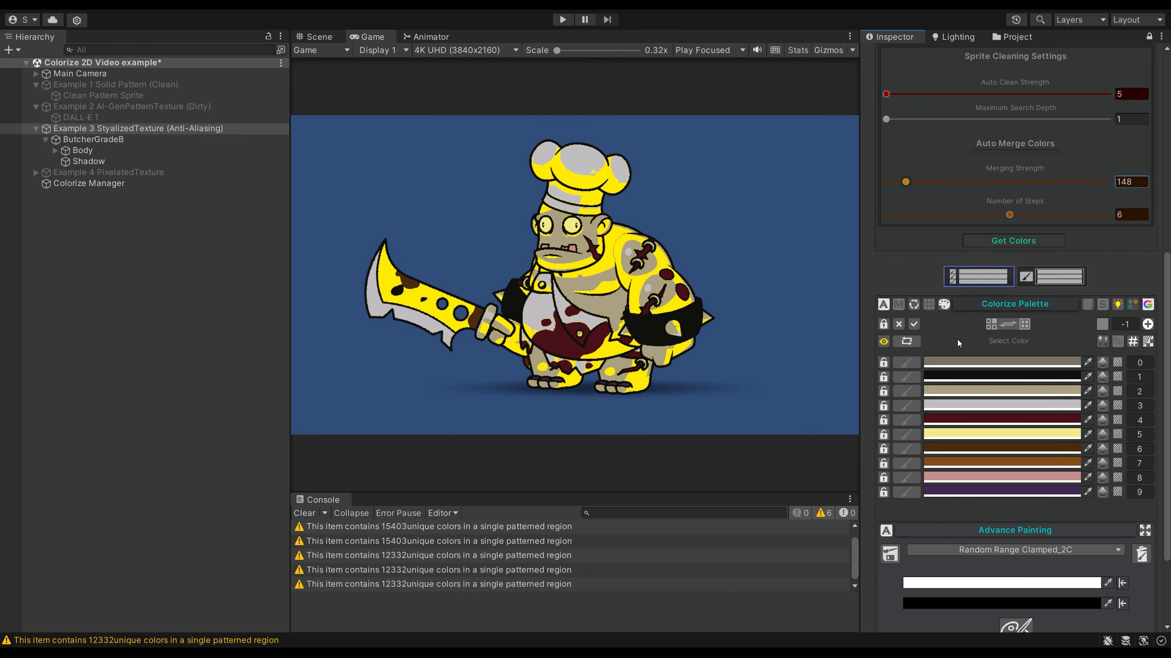
Step: Lower the Merging Strength to 53, extract the Body sprite's colors and look through the resulting palette
scroll(953, 323, "up", 2)
left_click_drag(905, 257, 893, 257)
left_click(987, 317)
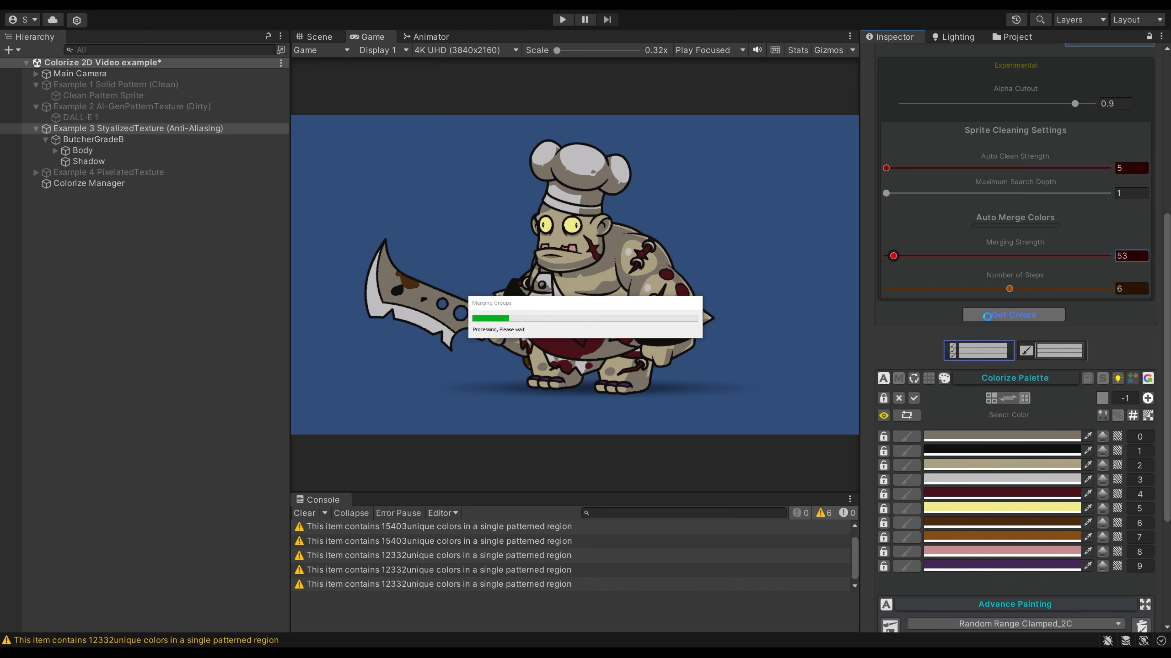
scroll(987, 317, "down", 3)
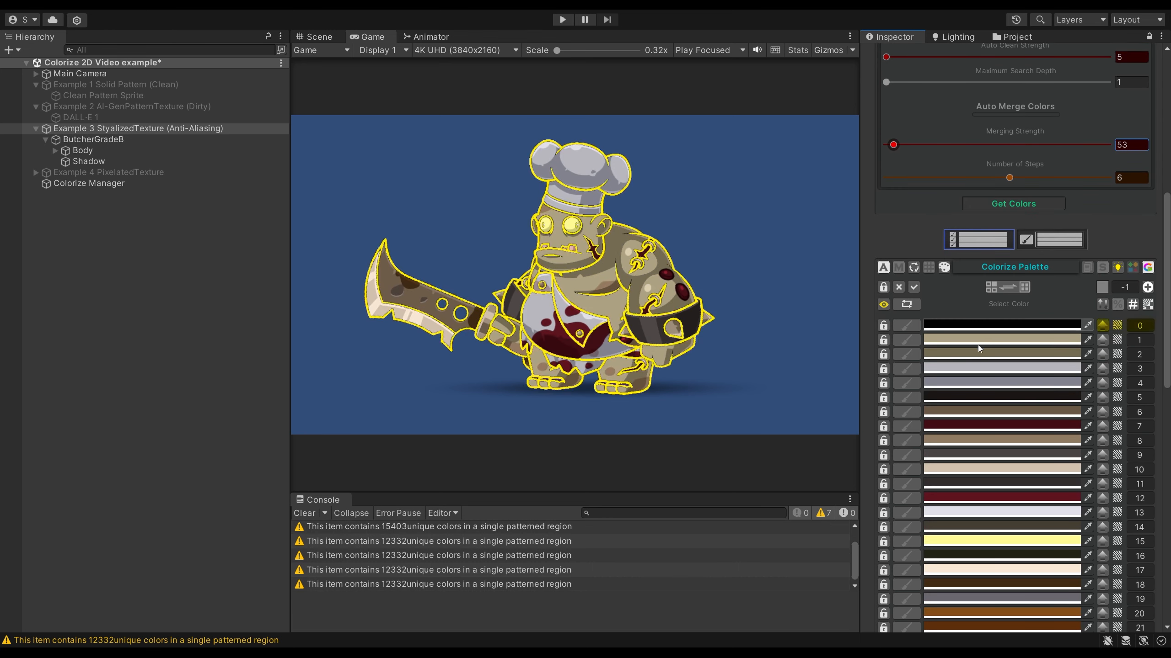
scroll(995, 466, "down", 2)
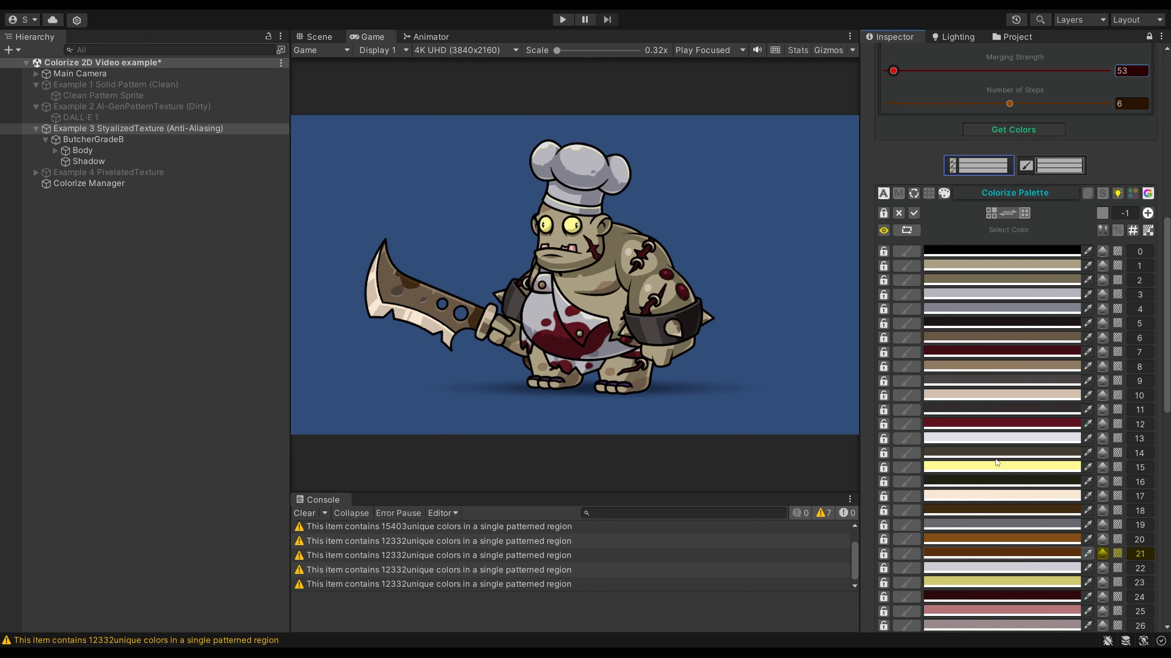
scroll(998, 475, "down", 4)
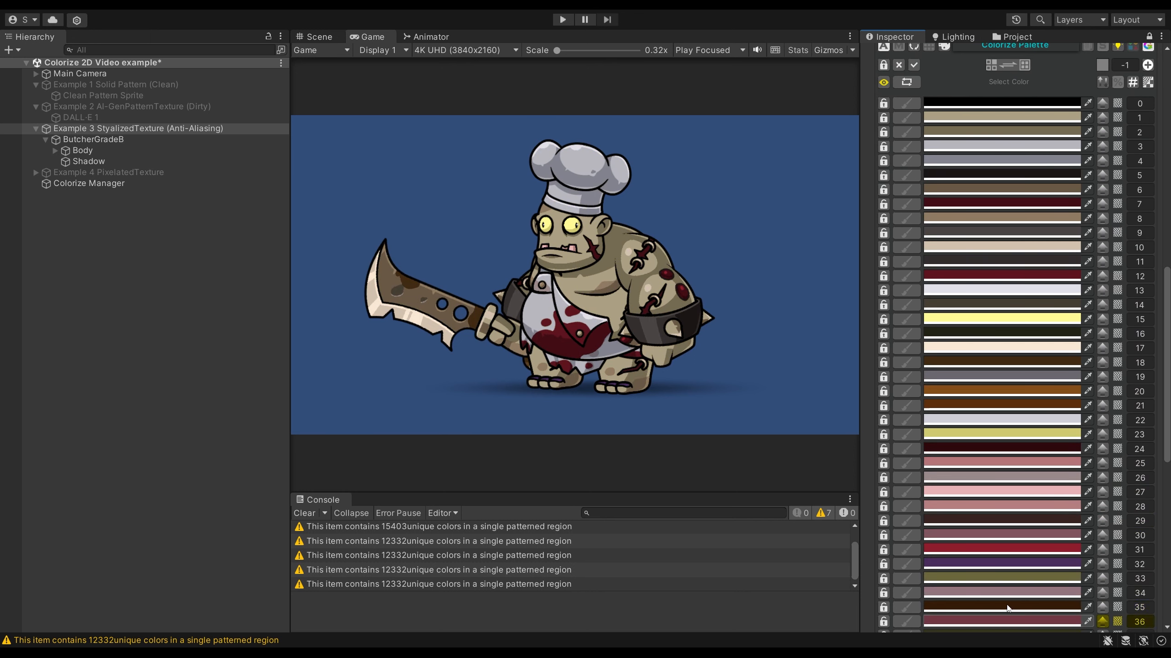
scroll(1007, 612, "down", 9)
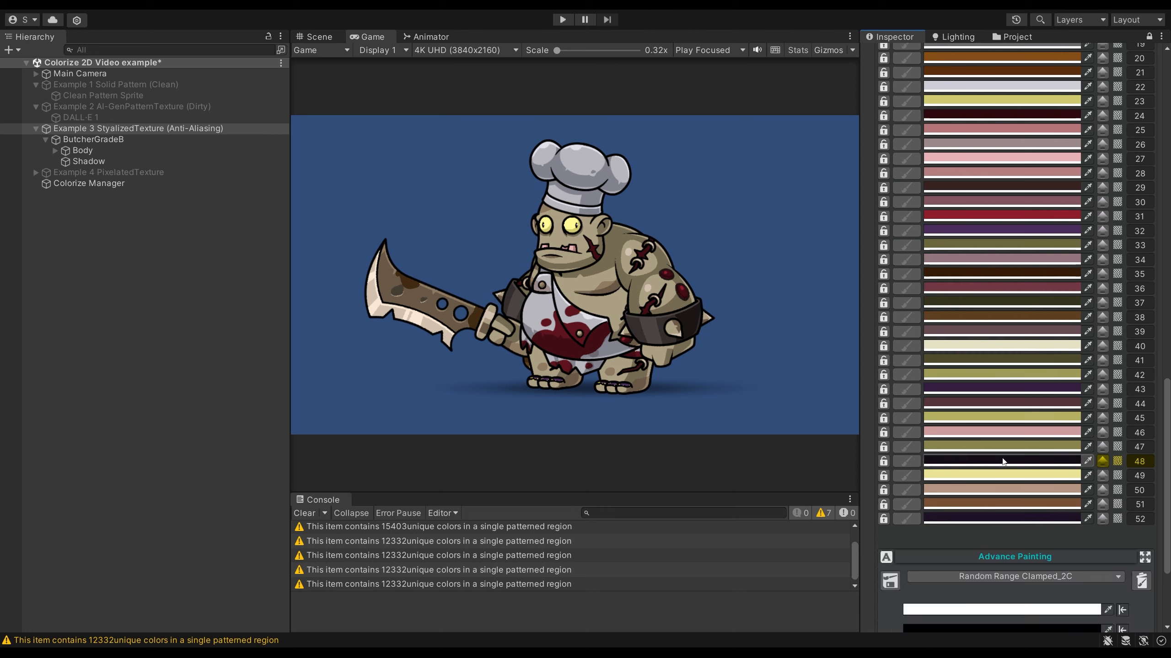
scroll(962, 341, "up", 7)
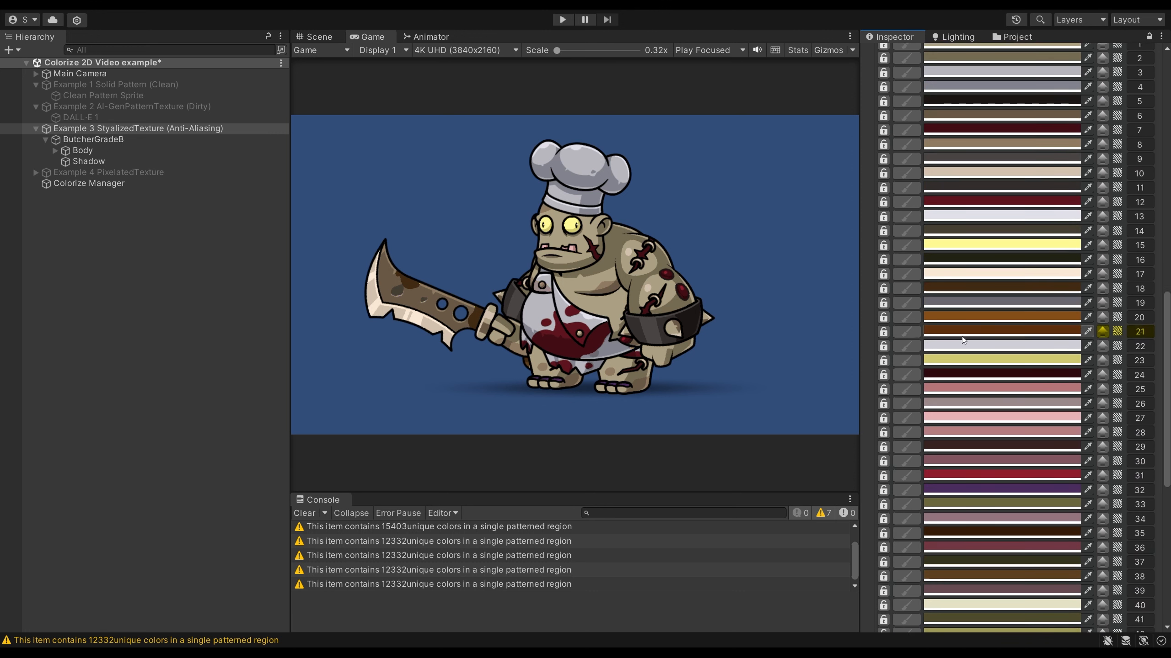
scroll(963, 341, "up", 11)
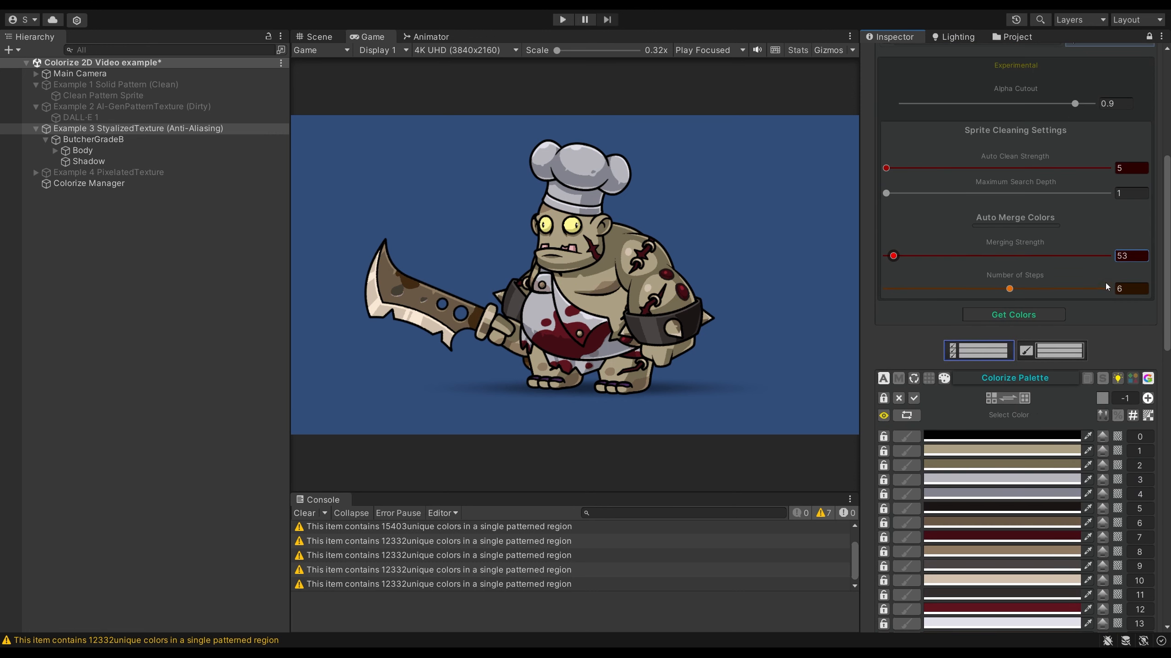
Step: Set the Merging Strength to 40 and extract the Body sprite's colors
left_click(1121, 257)
type("40")
left_click(1026, 313)
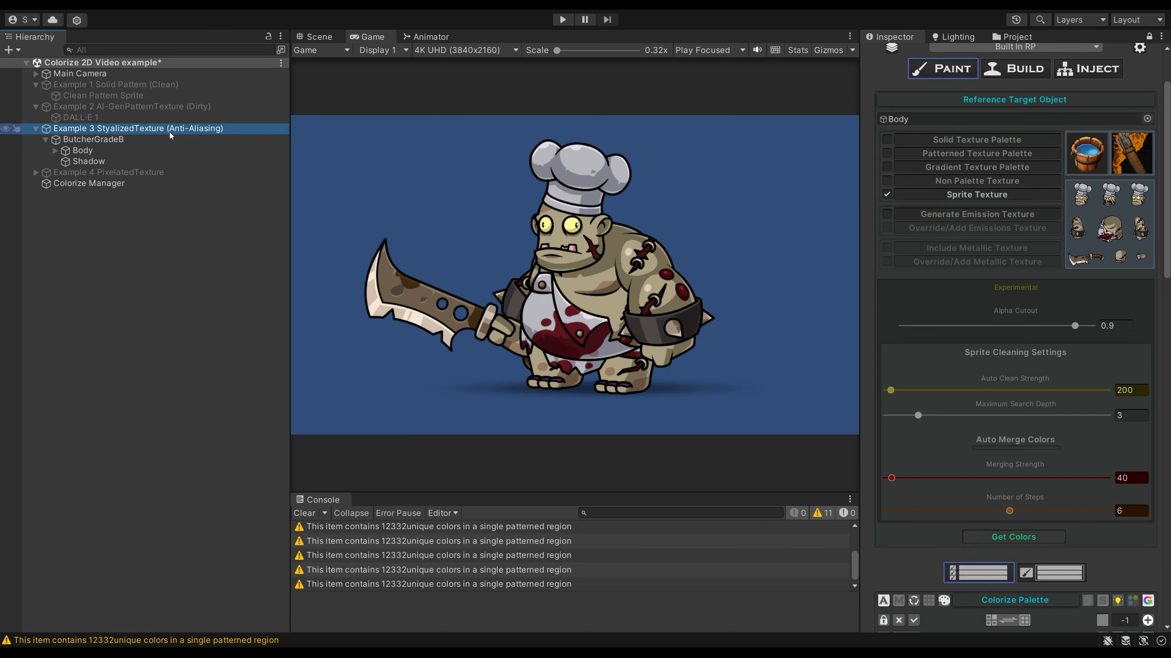
Step: Deactivate Example 3 StyalizedTexture and activate Example 4 PixelatedTexture
key("alt+shift+a")
left_click(128, 173)
key("alt+shift+a")
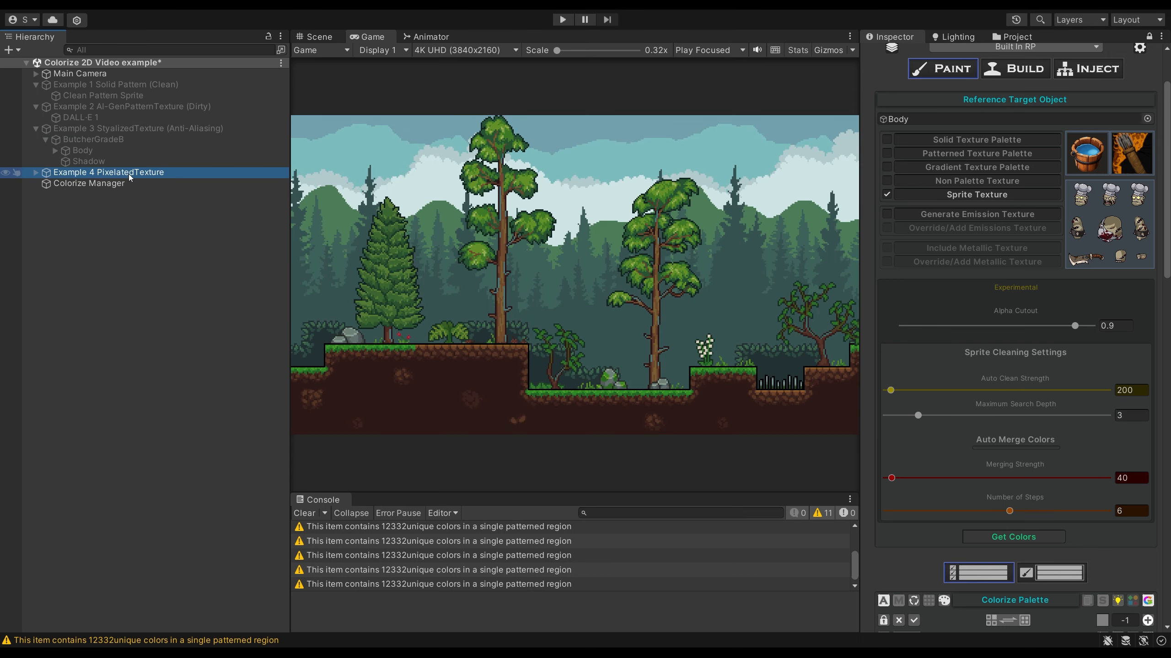
Step: Assign Example 4's Background1 child object as the reference target and clear the console log
left_click(37, 173)
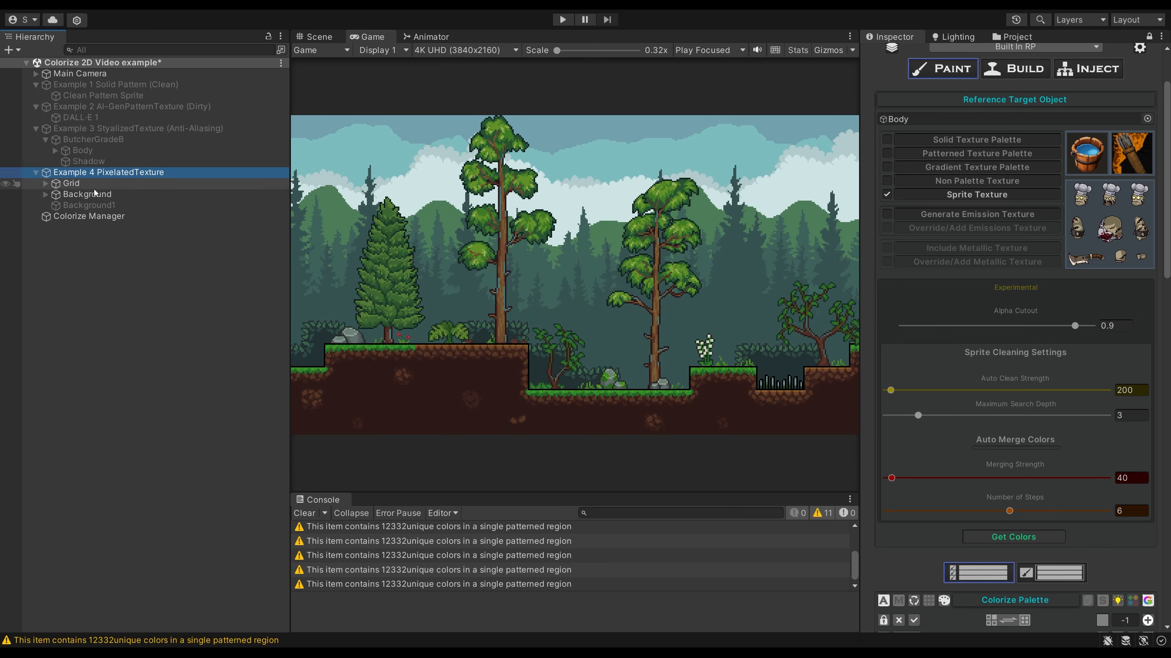
left_click_drag(93, 205, 929, 121)
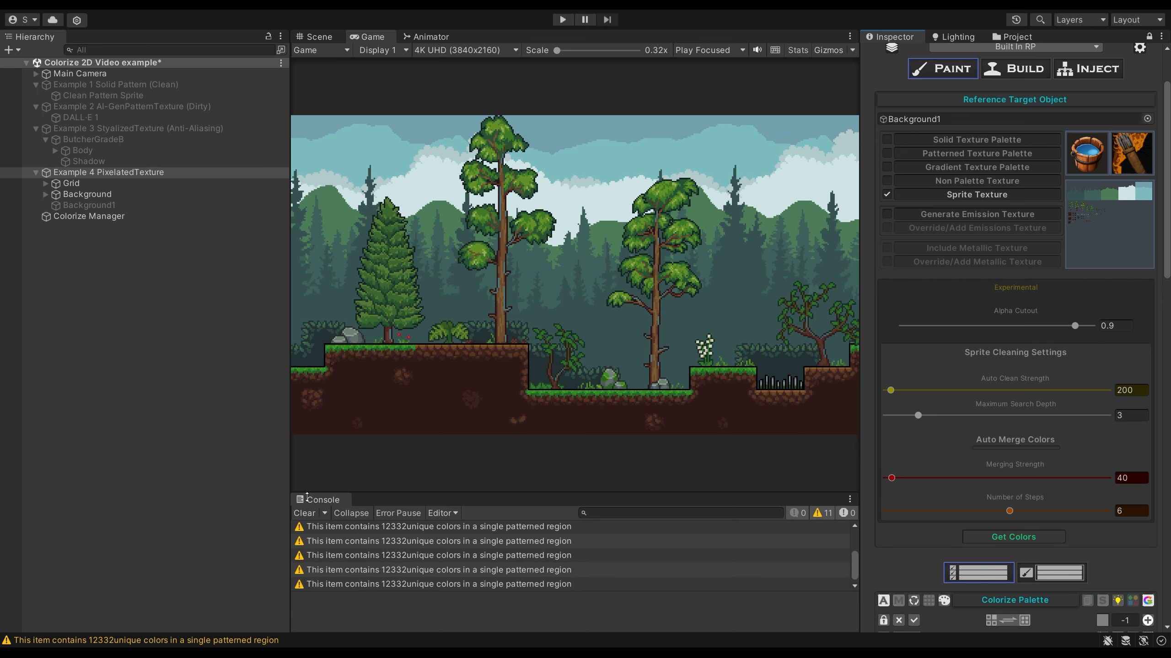
left_click(304, 513)
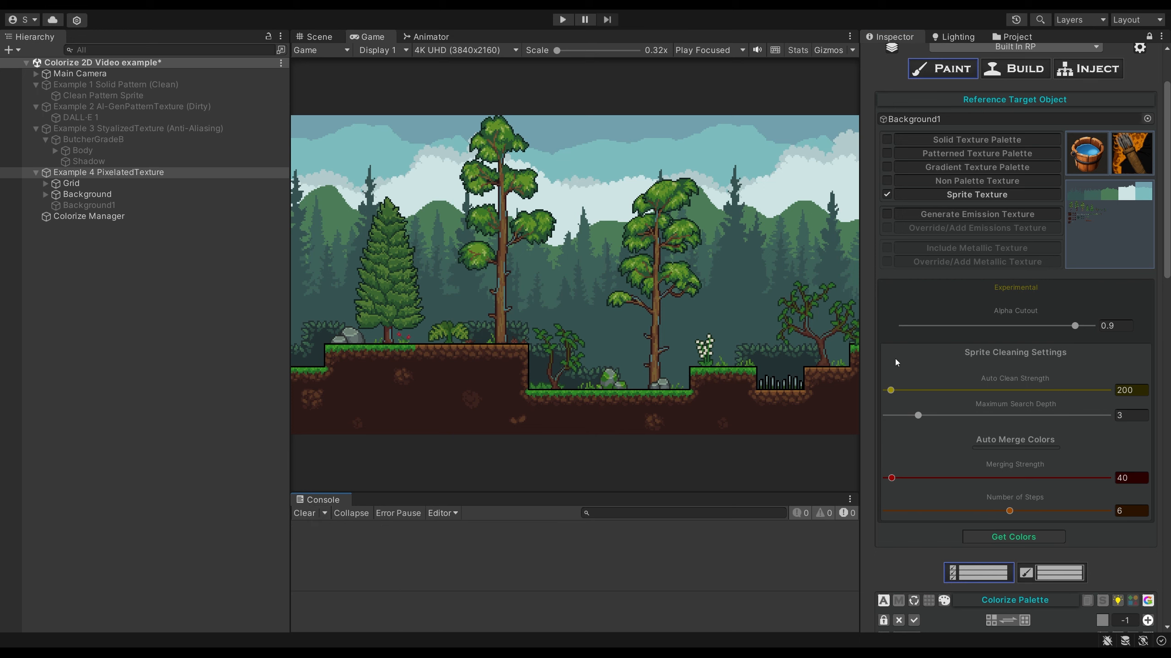
Step: Extract Background1's colors with Auto Clean Strength 5, Maximum Search Depth 1, Merging Strength 30 and Number of Steps 8
left_click_drag(892, 390, 866, 415)
scroll(865, 364, "down", 1)
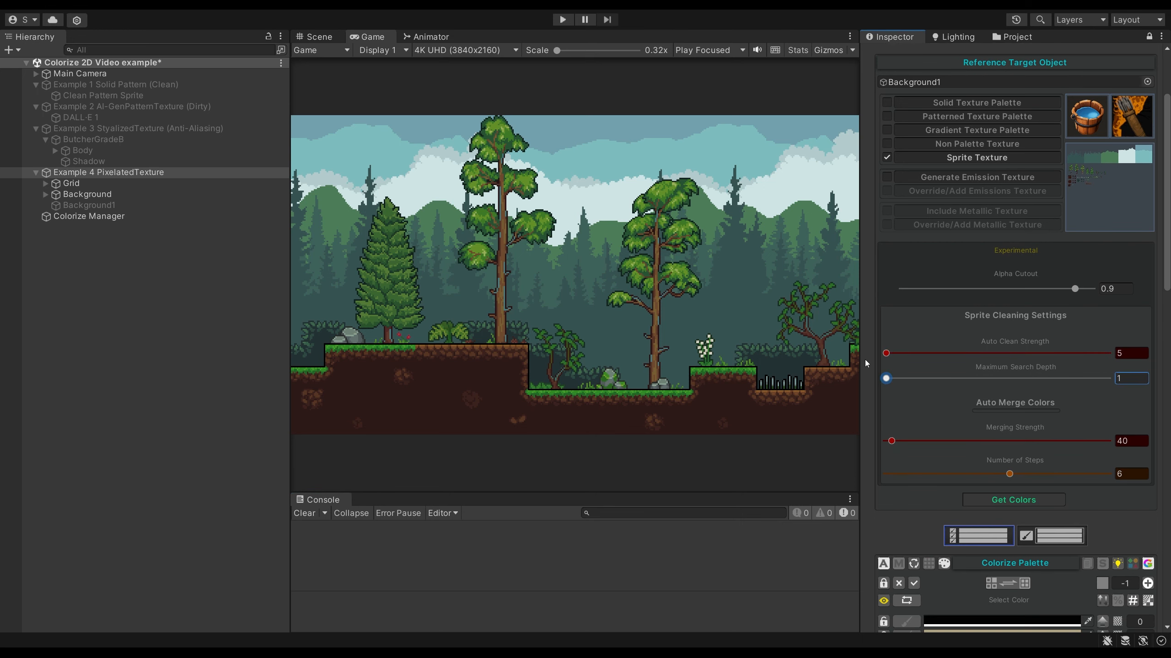
scroll(865, 360, "up", 1)
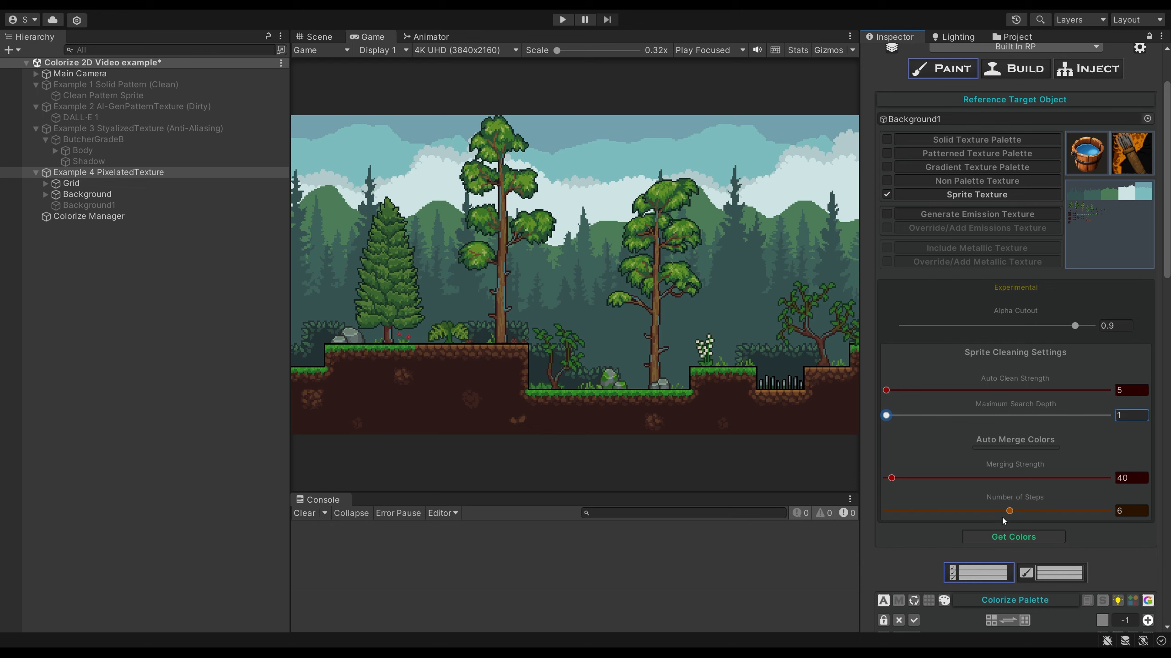
left_click_drag(1011, 512, 1064, 508)
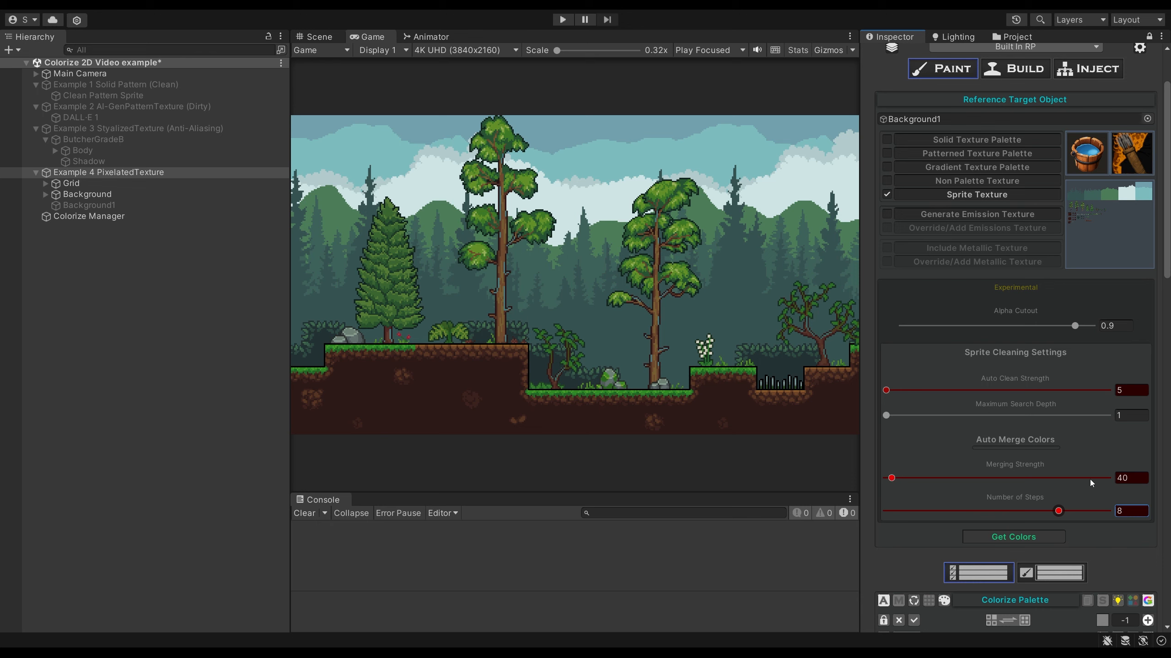
left_click_drag(1130, 479, 1096, 478)
type("30")
left_click(983, 538)
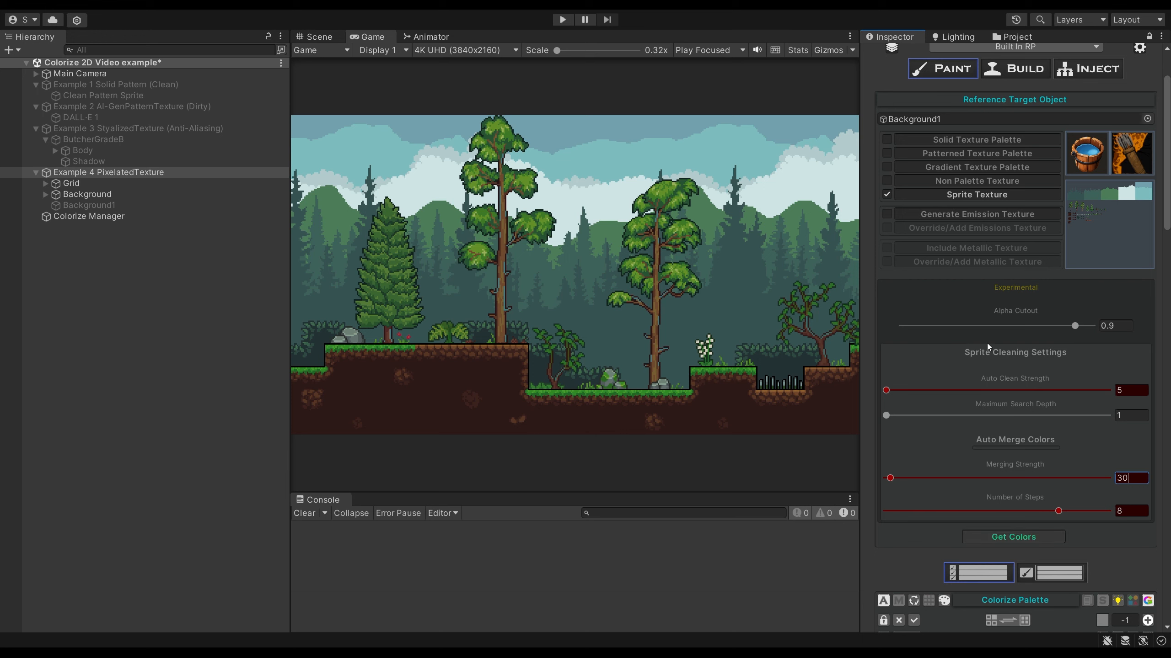
Step: Examine Background1's extracted palette colors, their highlighted regions in the scene, and the Color Diffusion painting settings
scroll(987, 343, "down", 10)
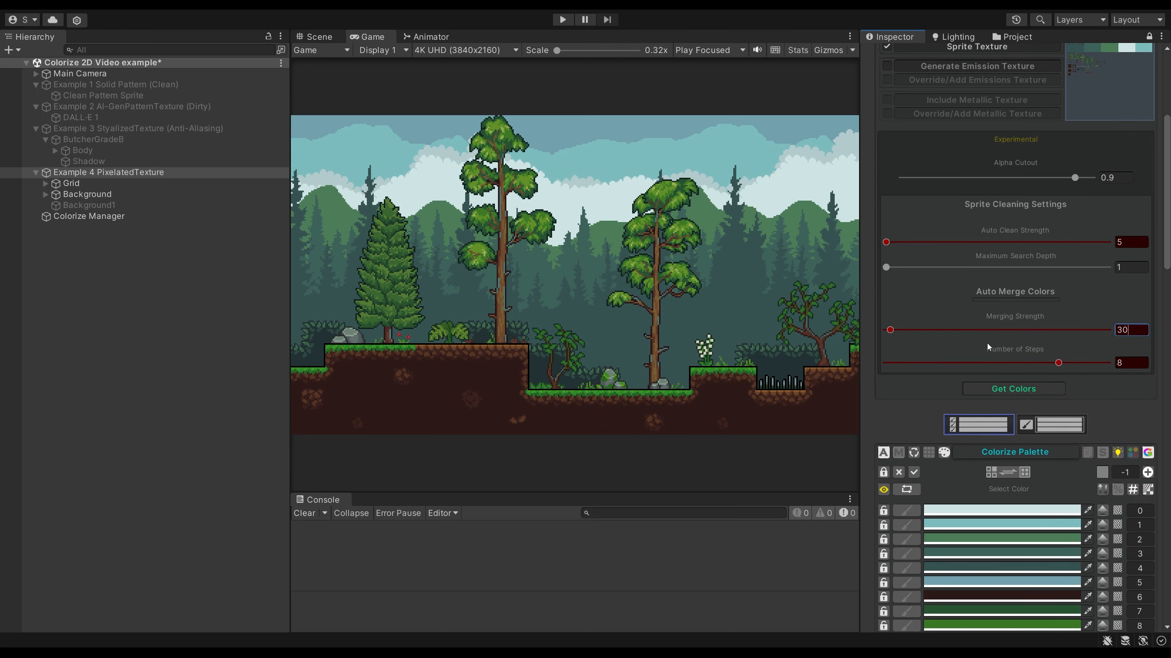
scroll(986, 371, "down", 1)
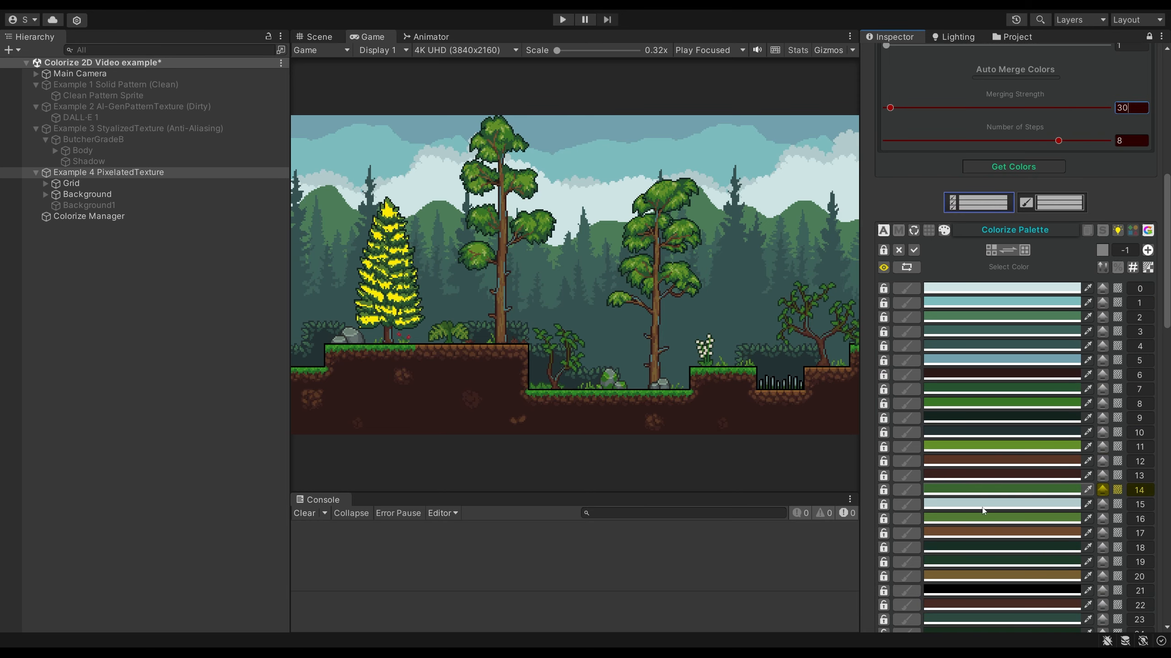
scroll(970, 375, "down", 3)
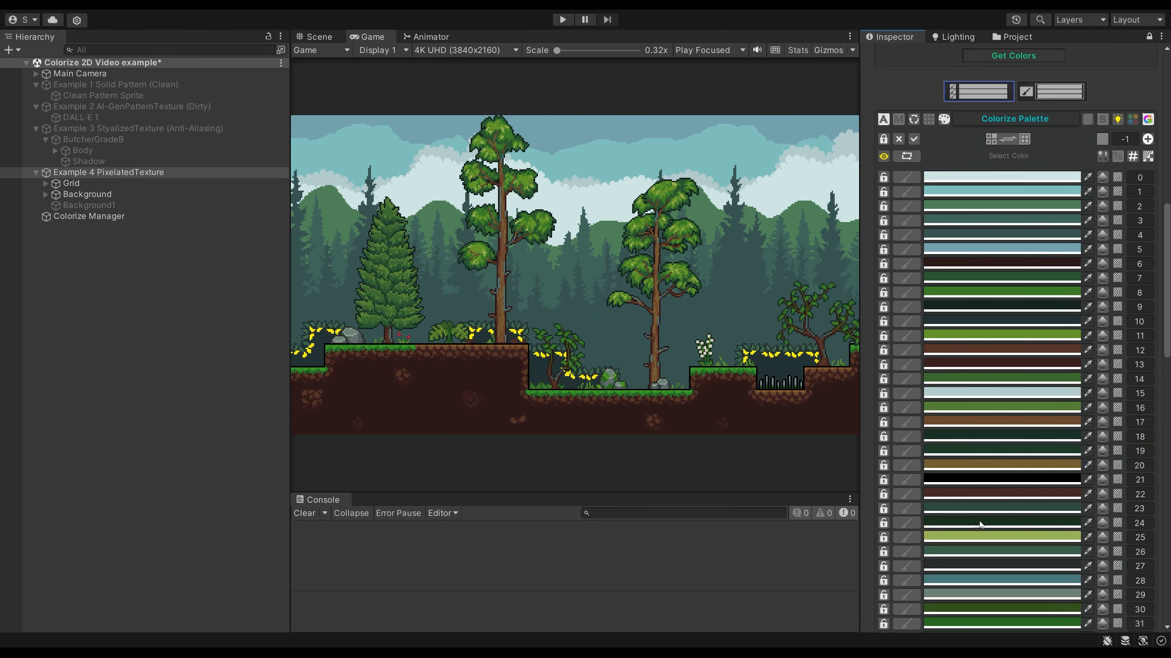
scroll(980, 453, "down", 5)
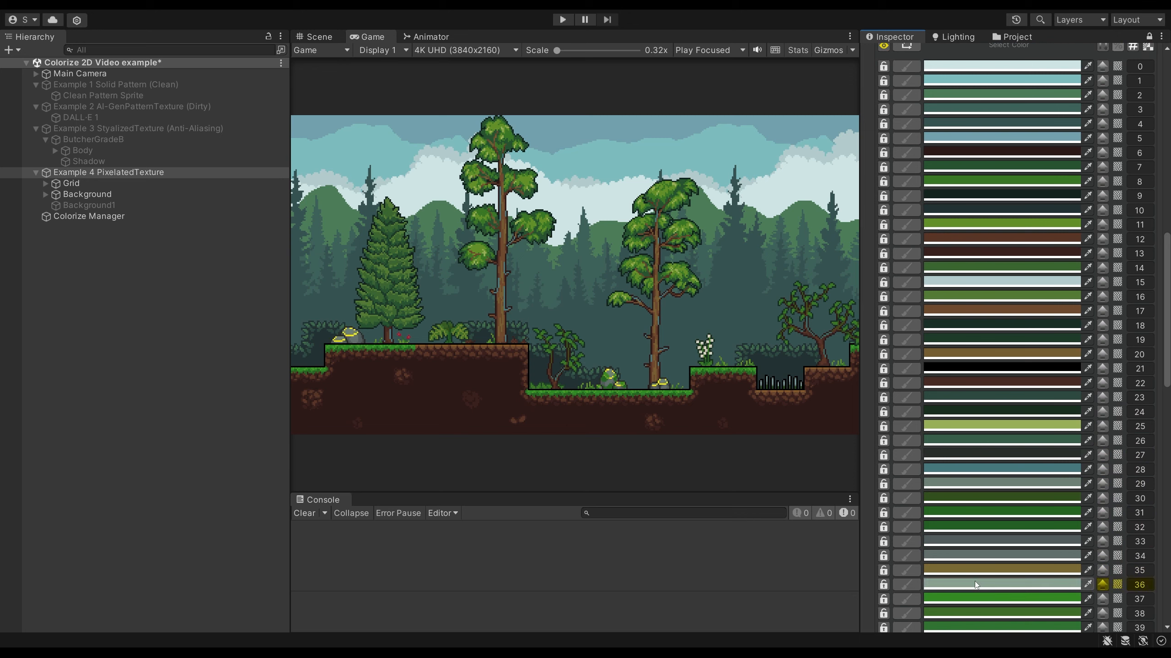
scroll(974, 463, "down", 9)
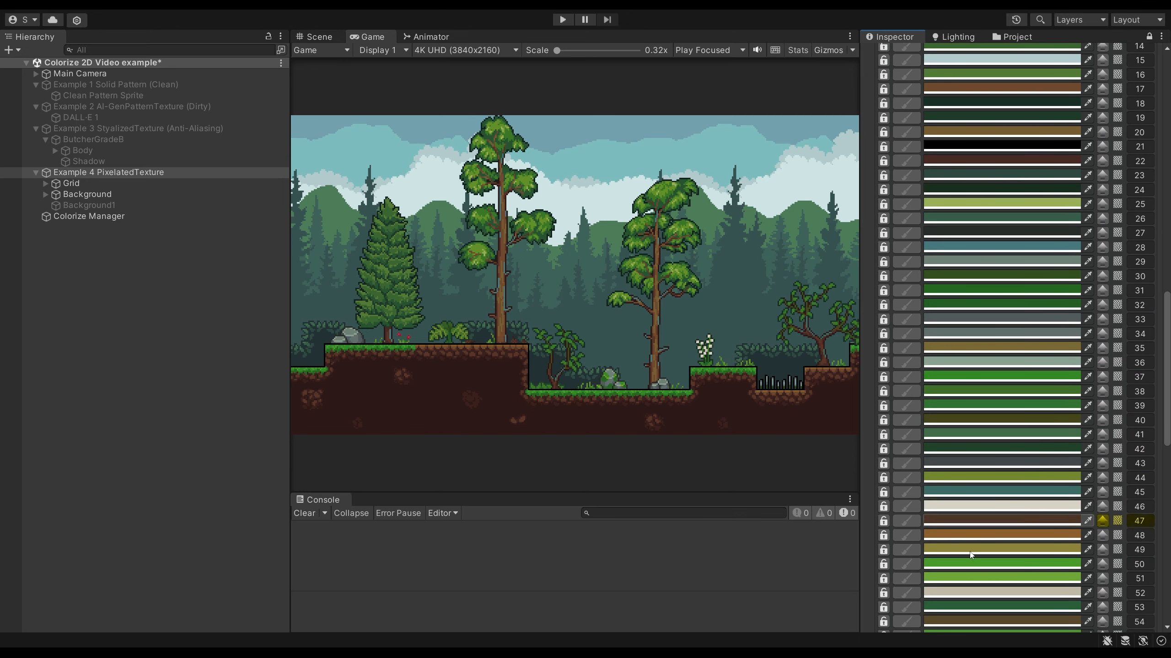
scroll(975, 371, "up", 19)
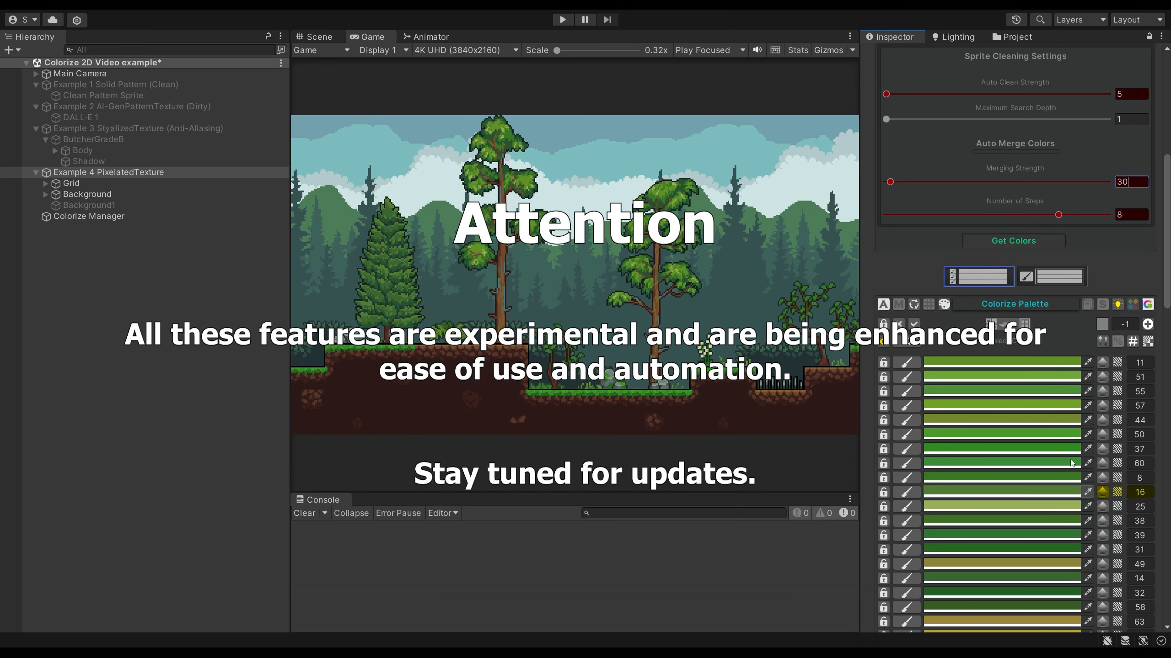
scroll(1024, 431, "down", 15)
scroll(1024, 429, "down", 15)
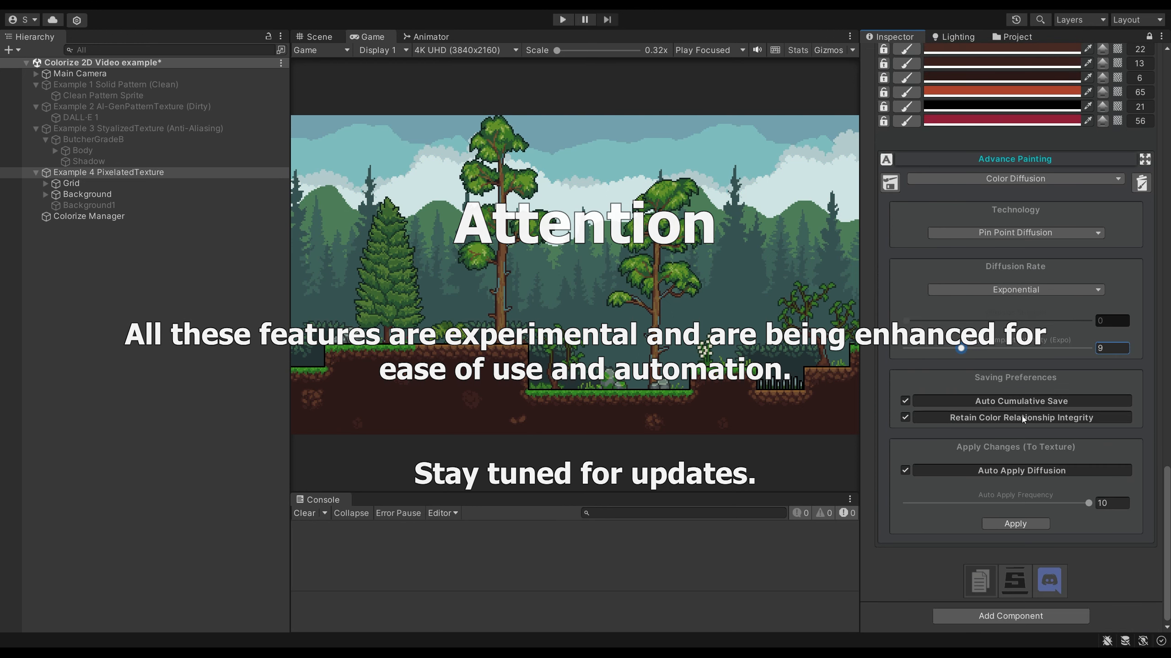
scroll(1021, 416, "up", 15)
scroll(1022, 415, "up", 10)
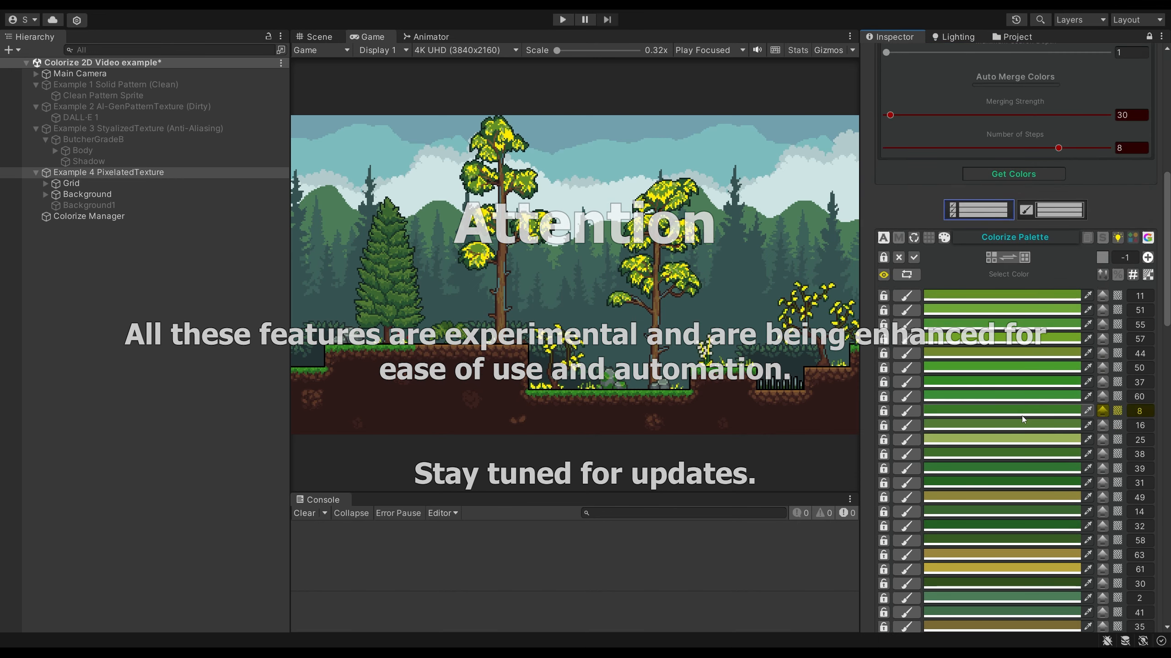
Step: Recolor palette color 11 to orange and color 51 to red-orange, letting Color Diffusion tint the related foliage greens
left_click(973, 297)
left_click(1093, 362)
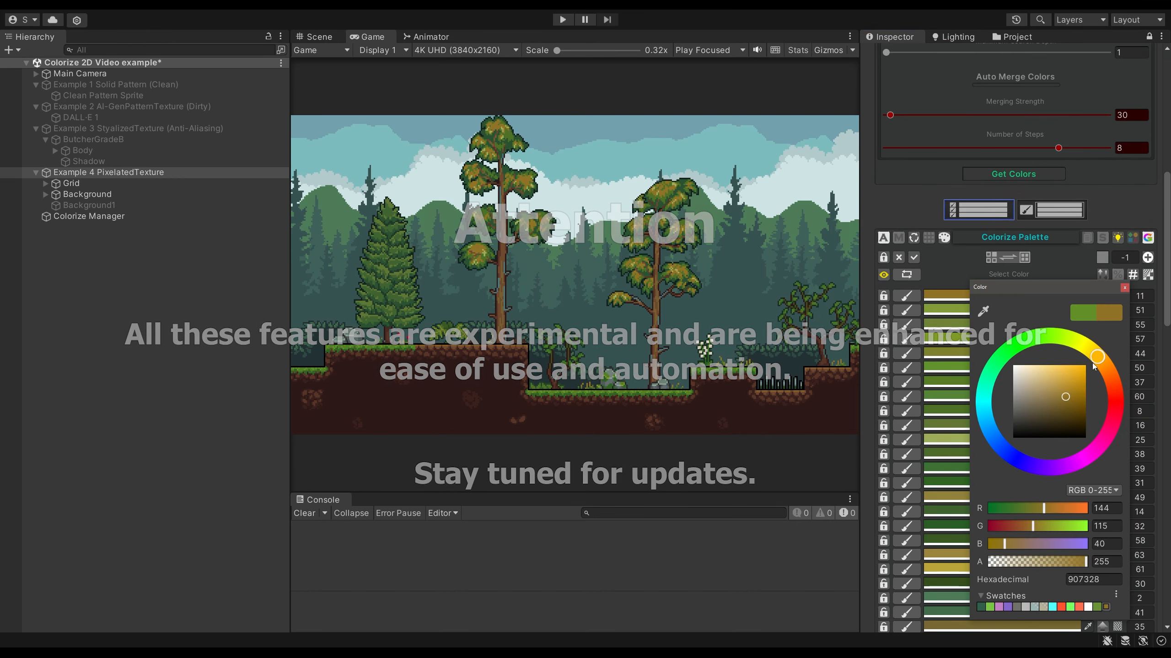
mouse_move(1068, 385)
left_mouse_down()
mouse_move(1149, 395)
mouse_move(1116, 396)
left_mouse_up()
left_click(1124, 288)
left_click(1010, 311)
left_click(1162, 304)
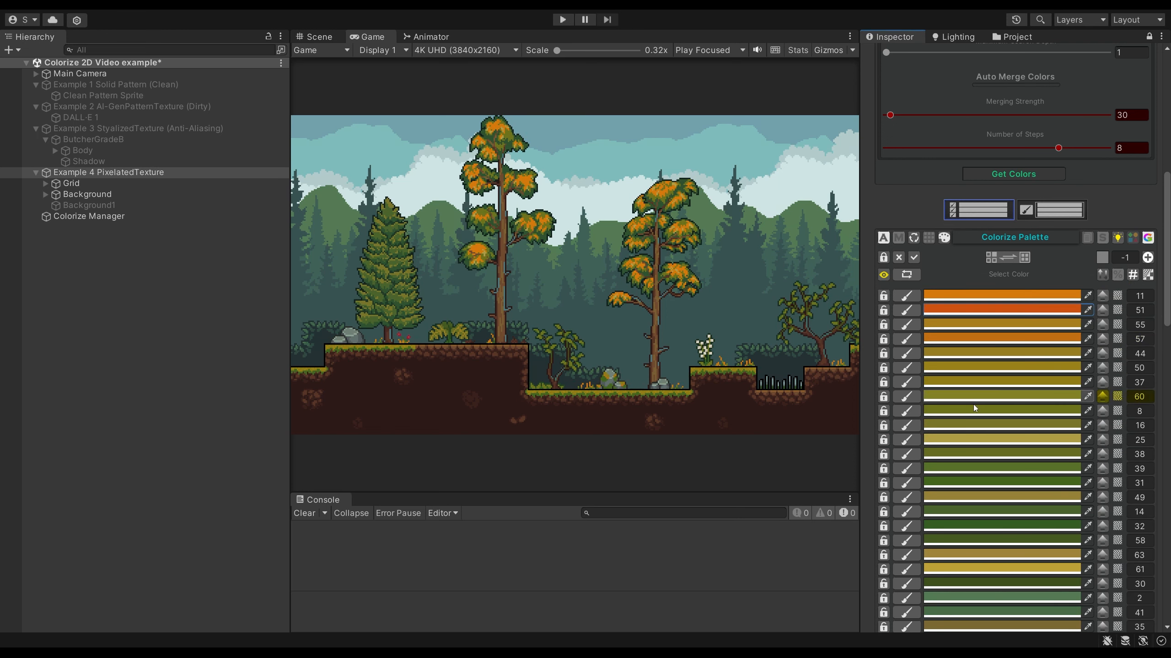
Step: Recolor the dark green palette color 8 to a reddish brown with Color Diffusion
left_click(982, 416)
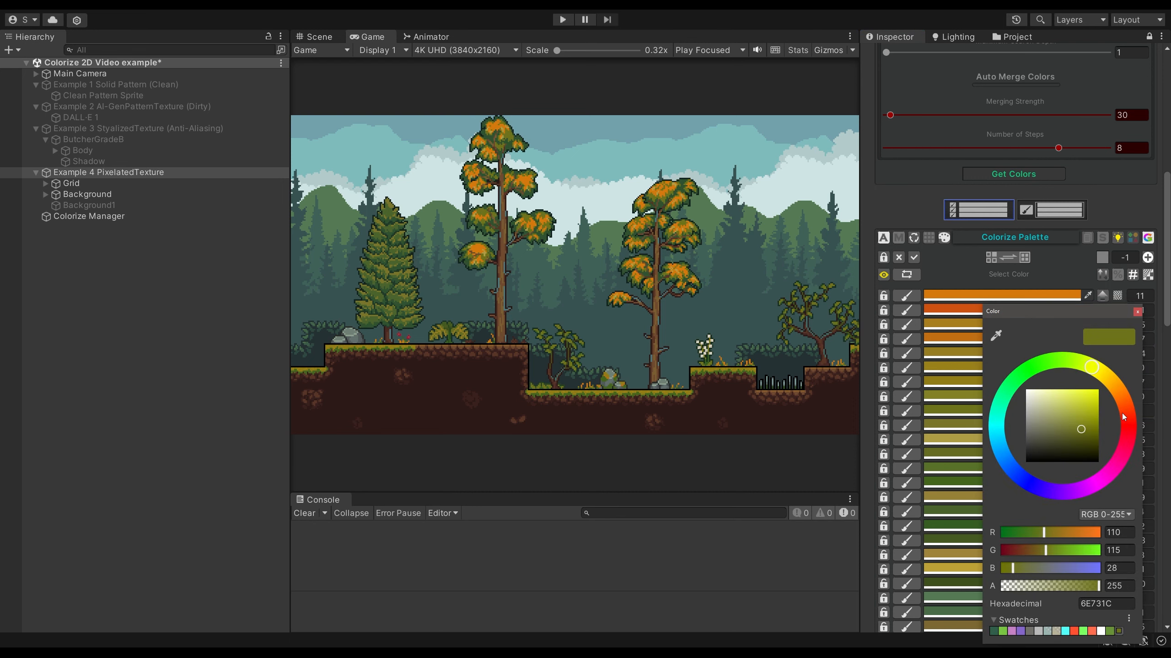
left_click(1121, 398)
left_click(1135, 312)
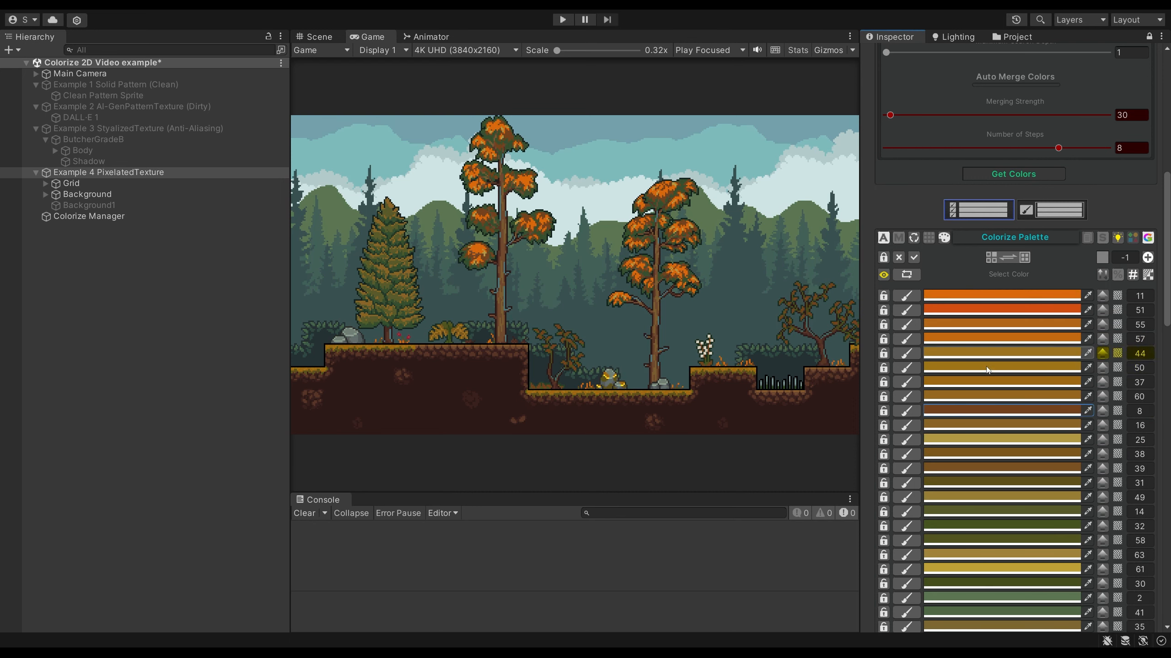
Step: Sort the palette by similarity to color 7, the dark tree foliage green, and recolor it to bright orange
scroll(979, 513, "down", 5)
scroll(988, 476, "down", 2)
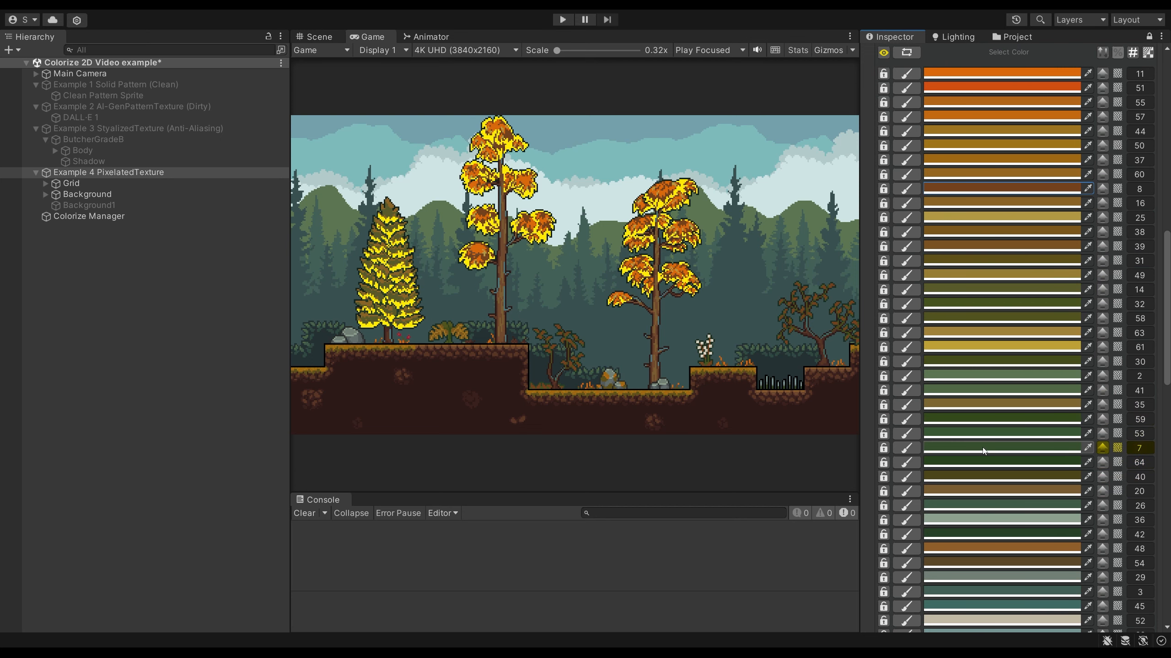
left_click(1102, 448)
scroll(1053, 411, "up", 7)
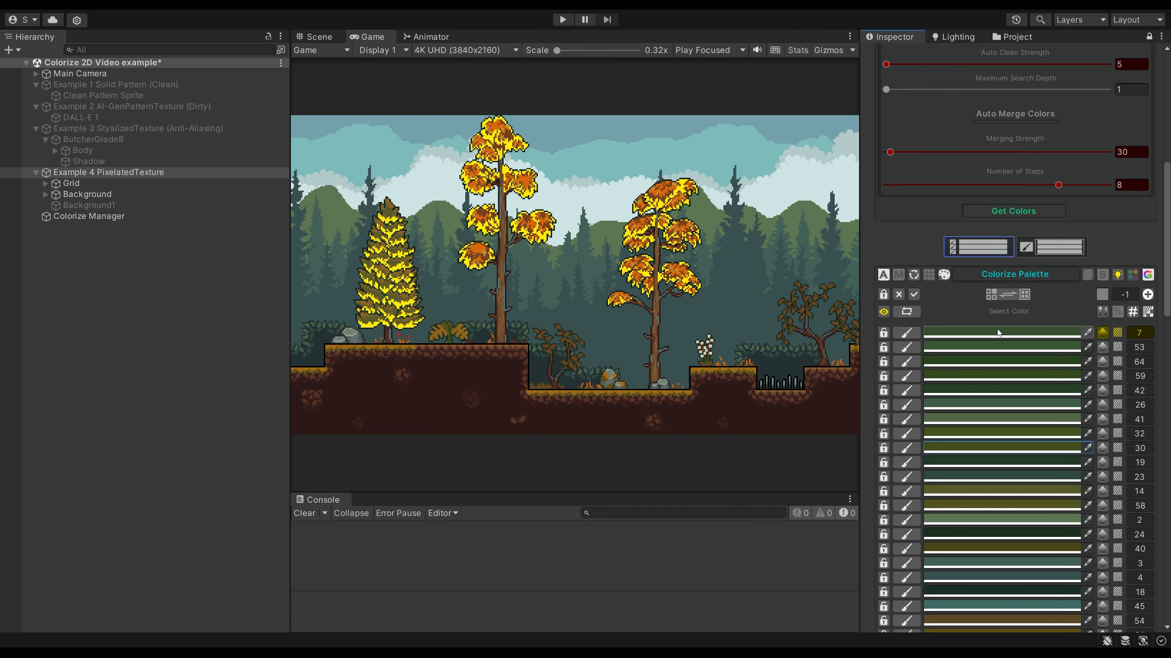
left_click(1052, 411)
left_click(1136, 396)
left_click(1104, 399)
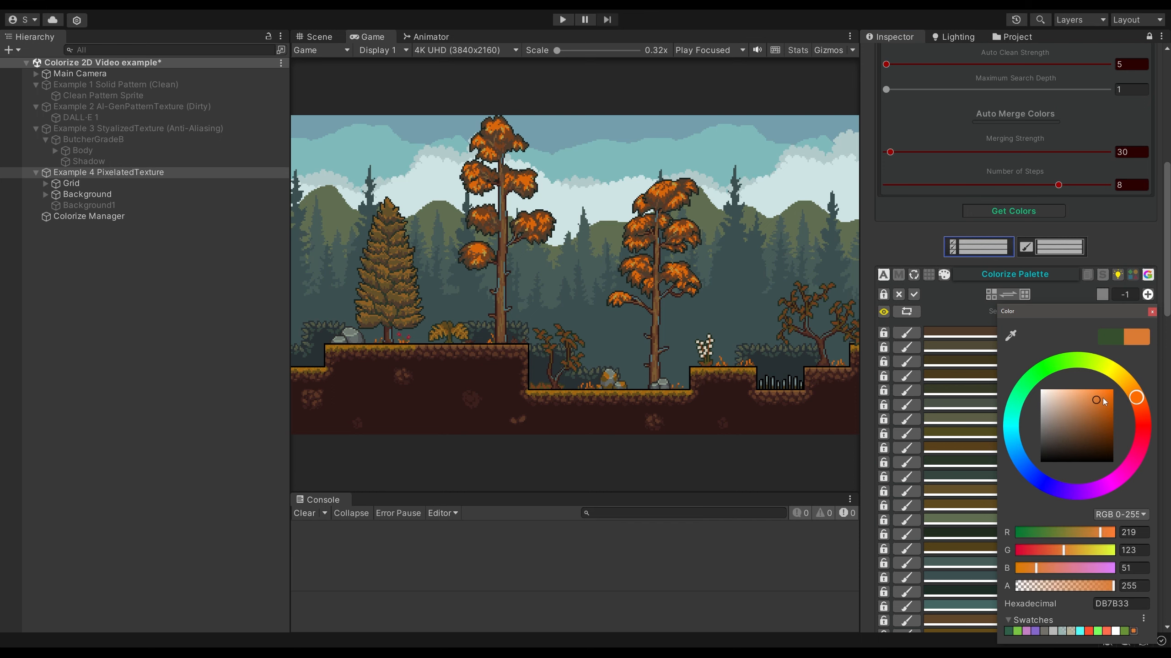
left_click(1151, 313)
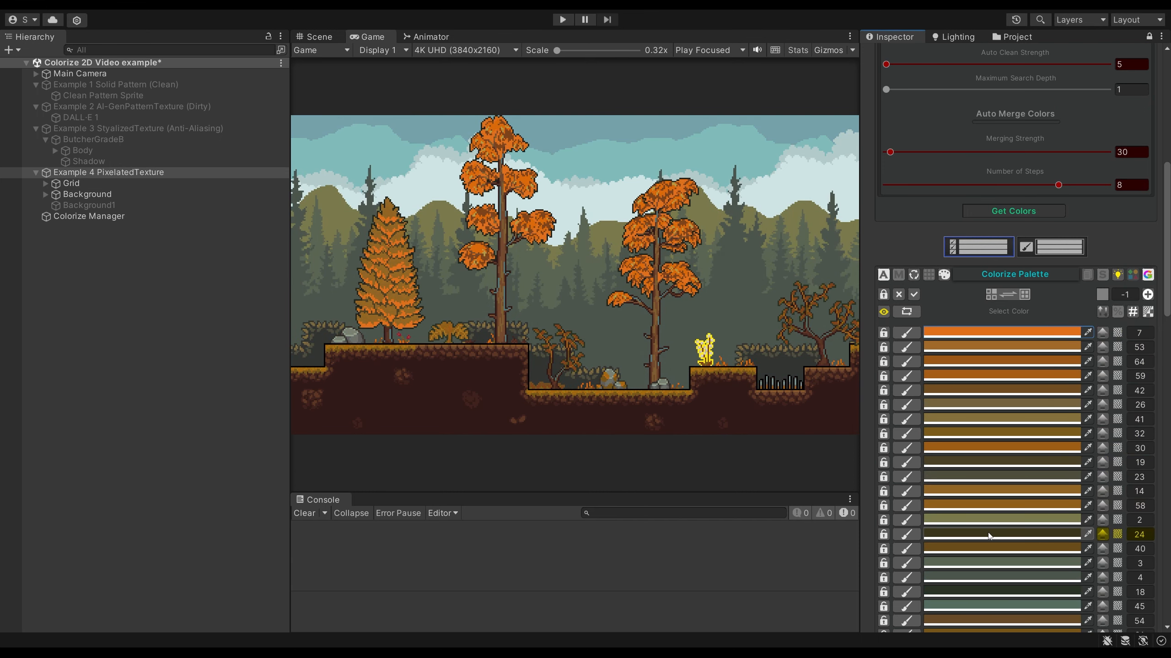
Step: Recolor palette color 3, the grey-green of the background forest, to golden brown, about 9A7033
left_click(984, 557)
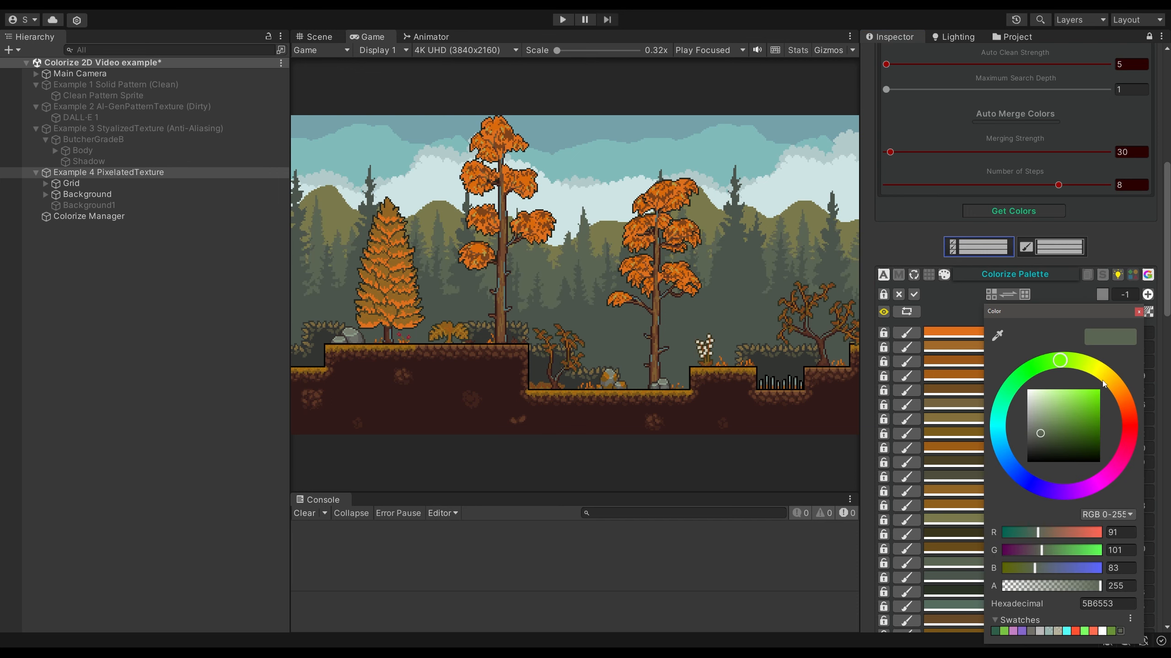
left_click_drag(1079, 367, 1103, 372)
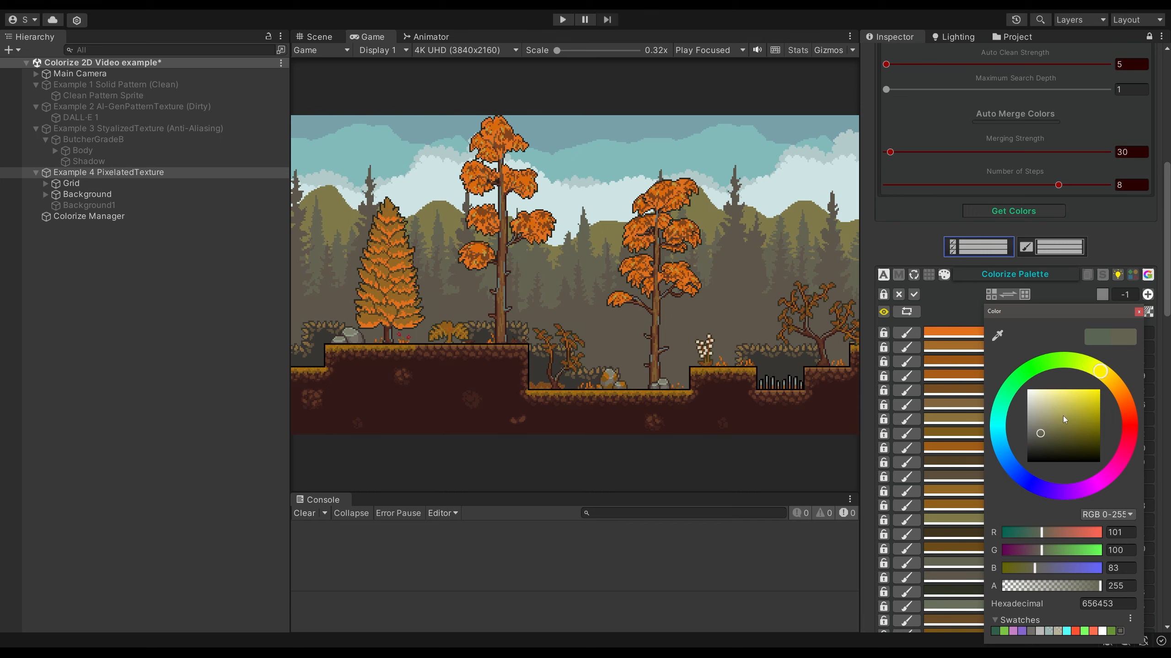
left_click_drag(1064, 418, 1076, 420)
left_click_drag(1115, 382, 1120, 387)
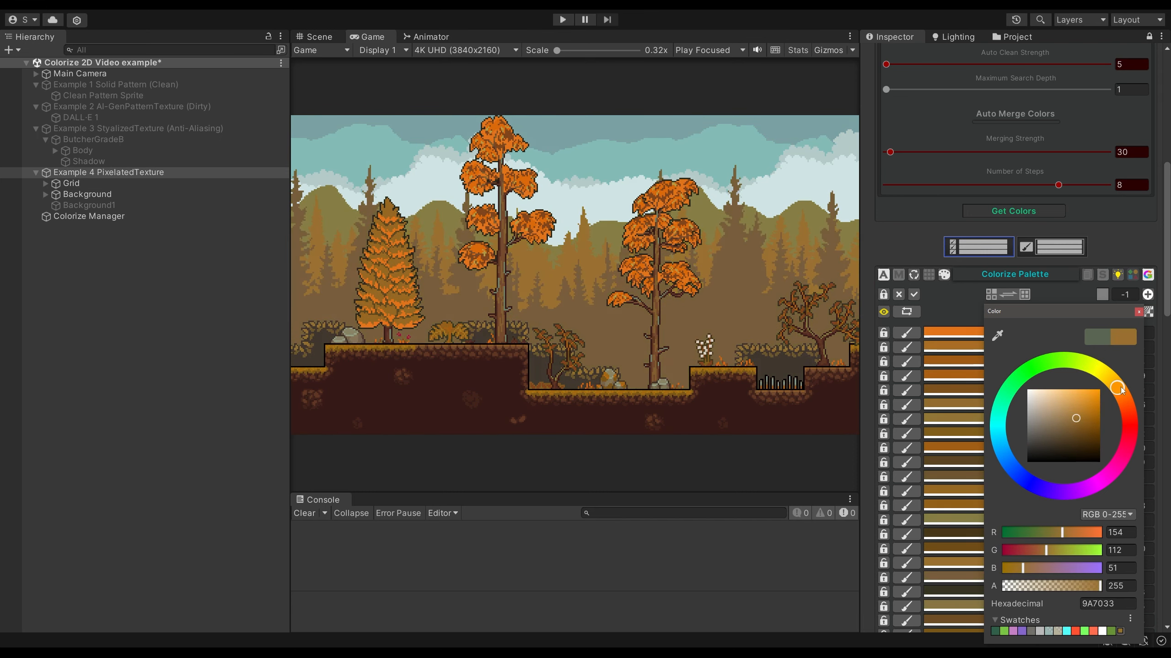
left_click(1138, 313)
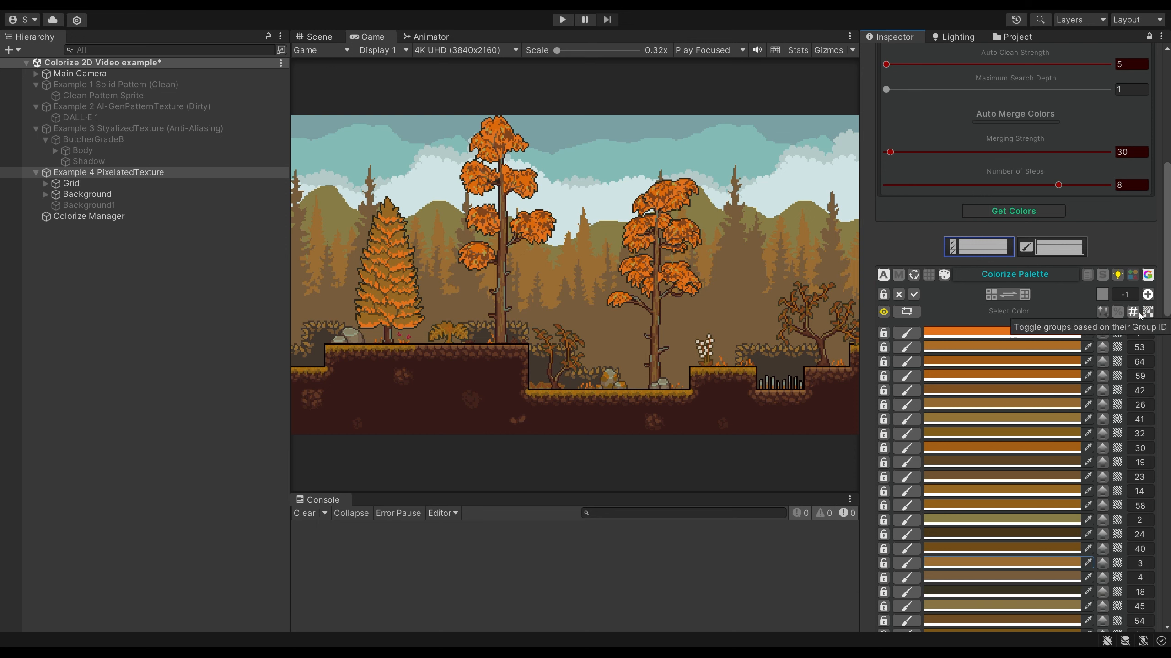